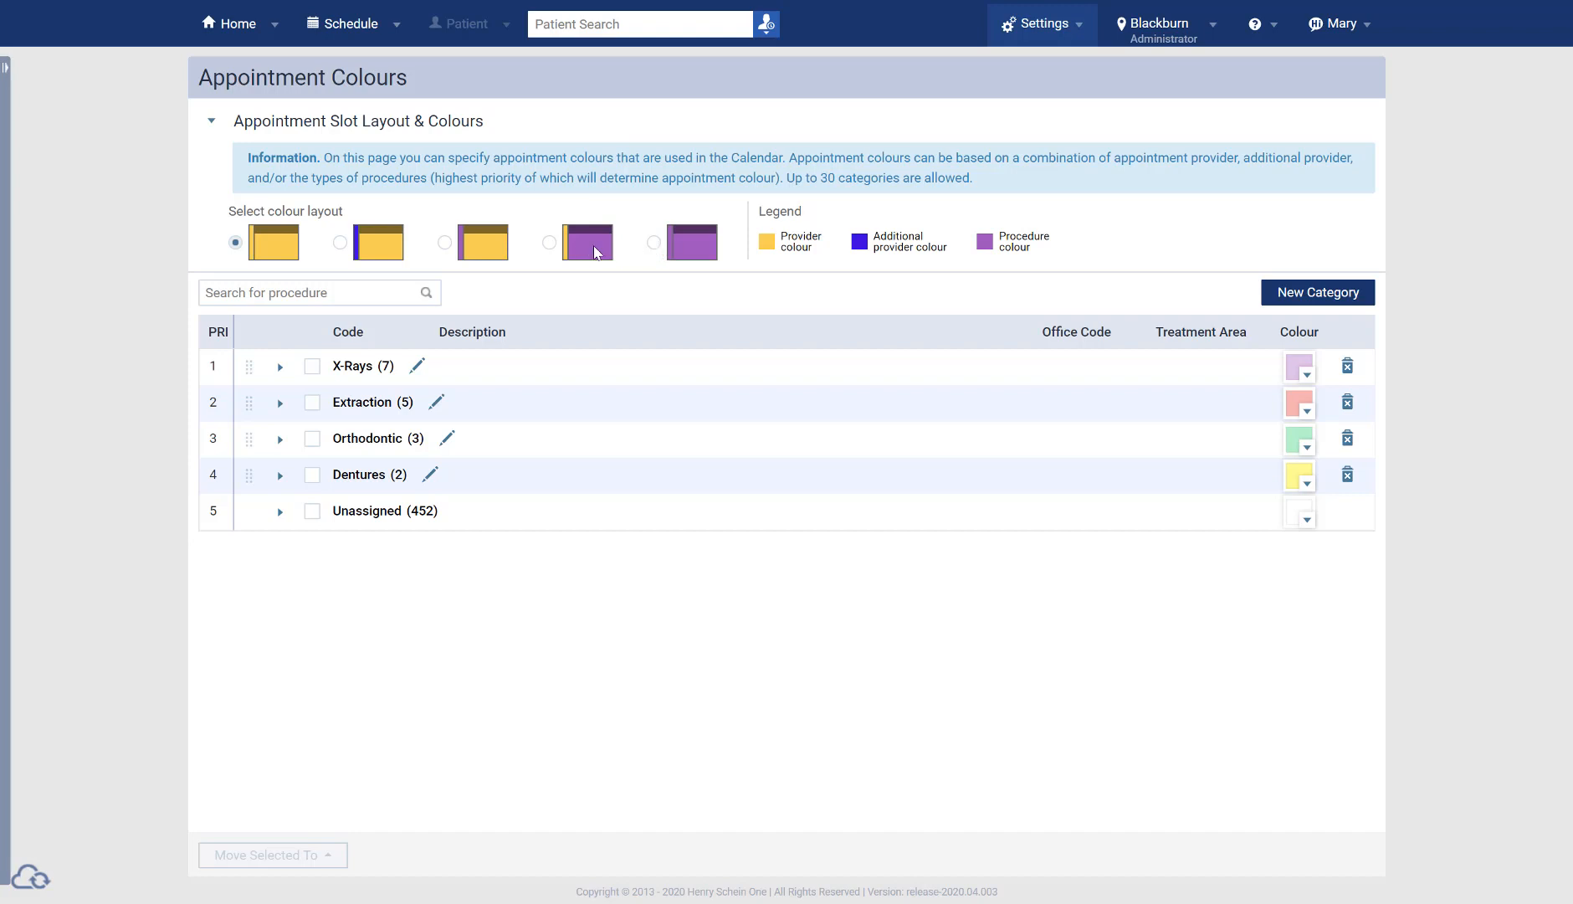
Choose the layout with a provider-colour strip and procedure-colour body without an additional provider, and create a category named Exam.
click(549, 245)
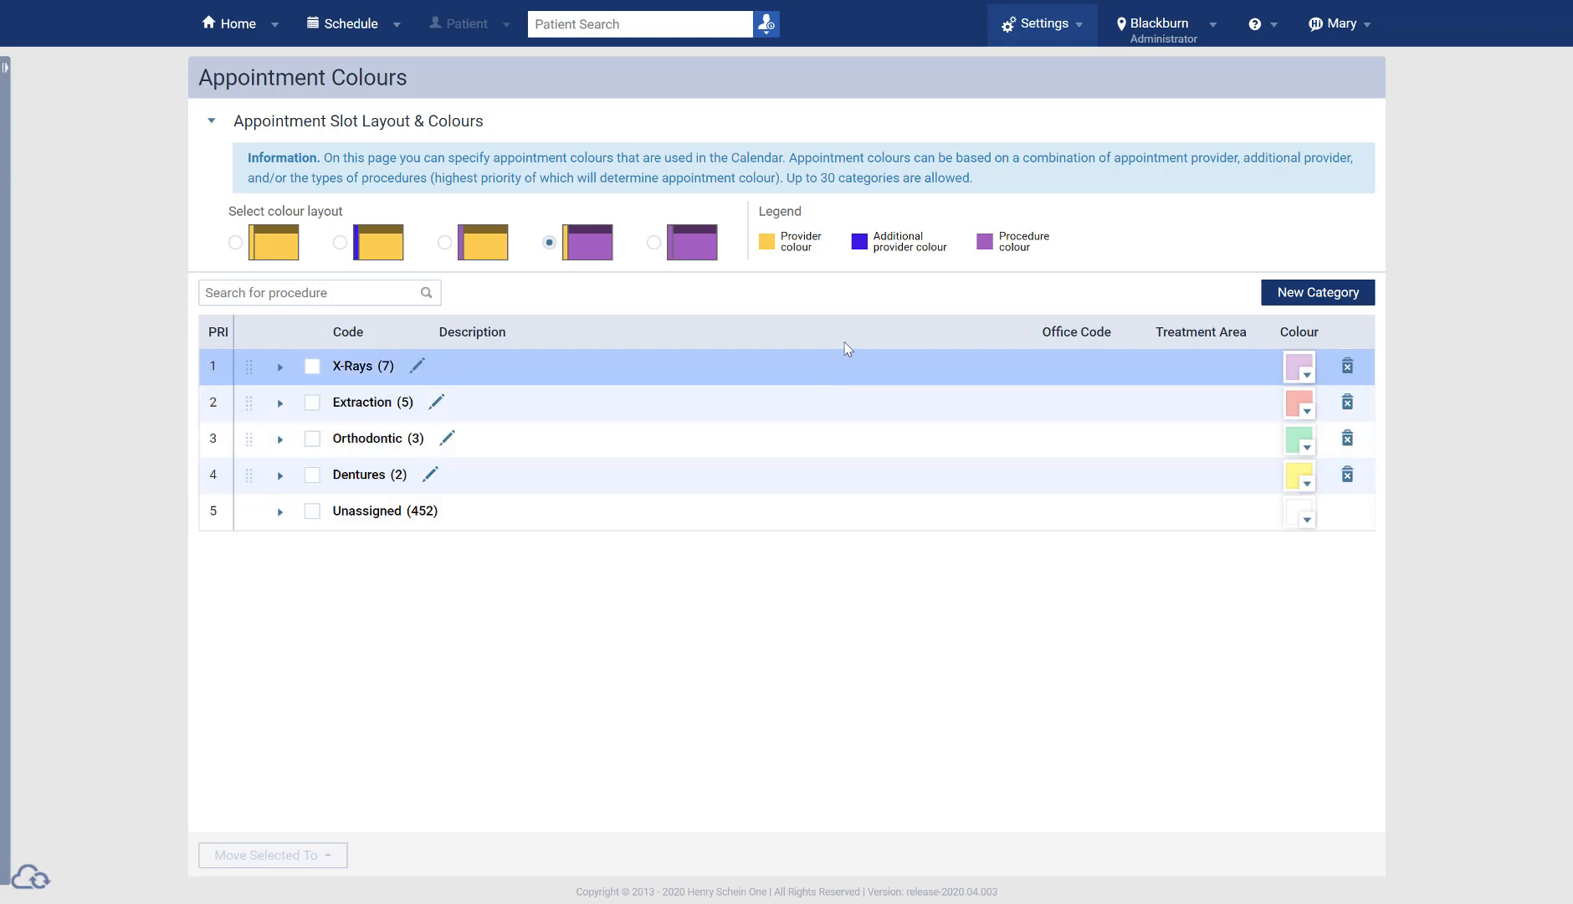
click(1328, 299)
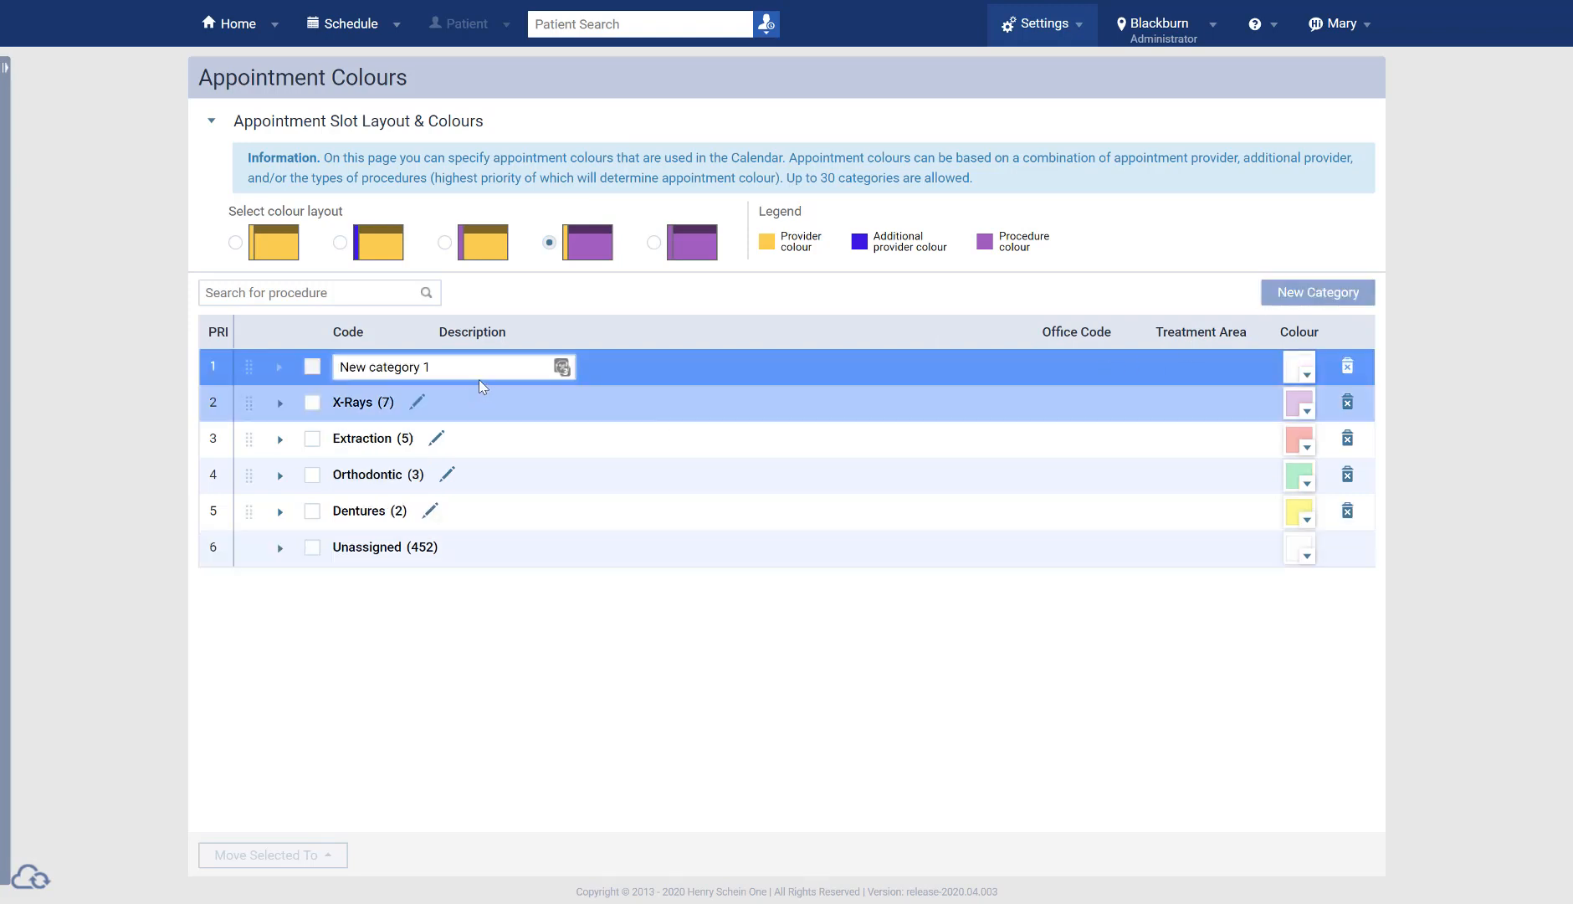
drag(426, 367, 338, 369)
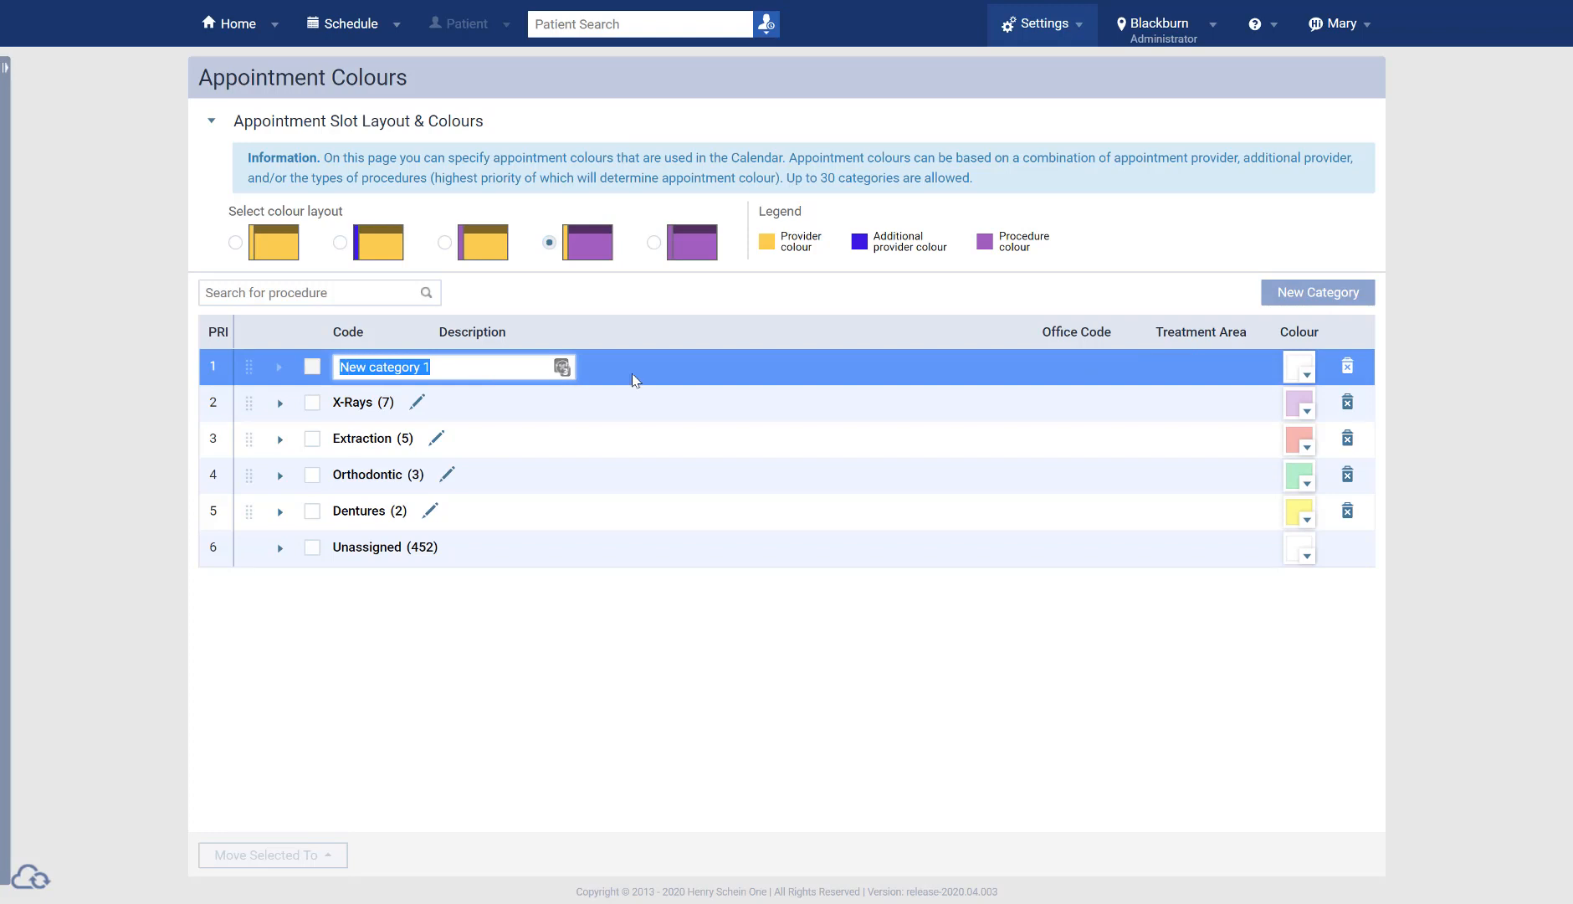
key(BackSpace)
text(Exam)
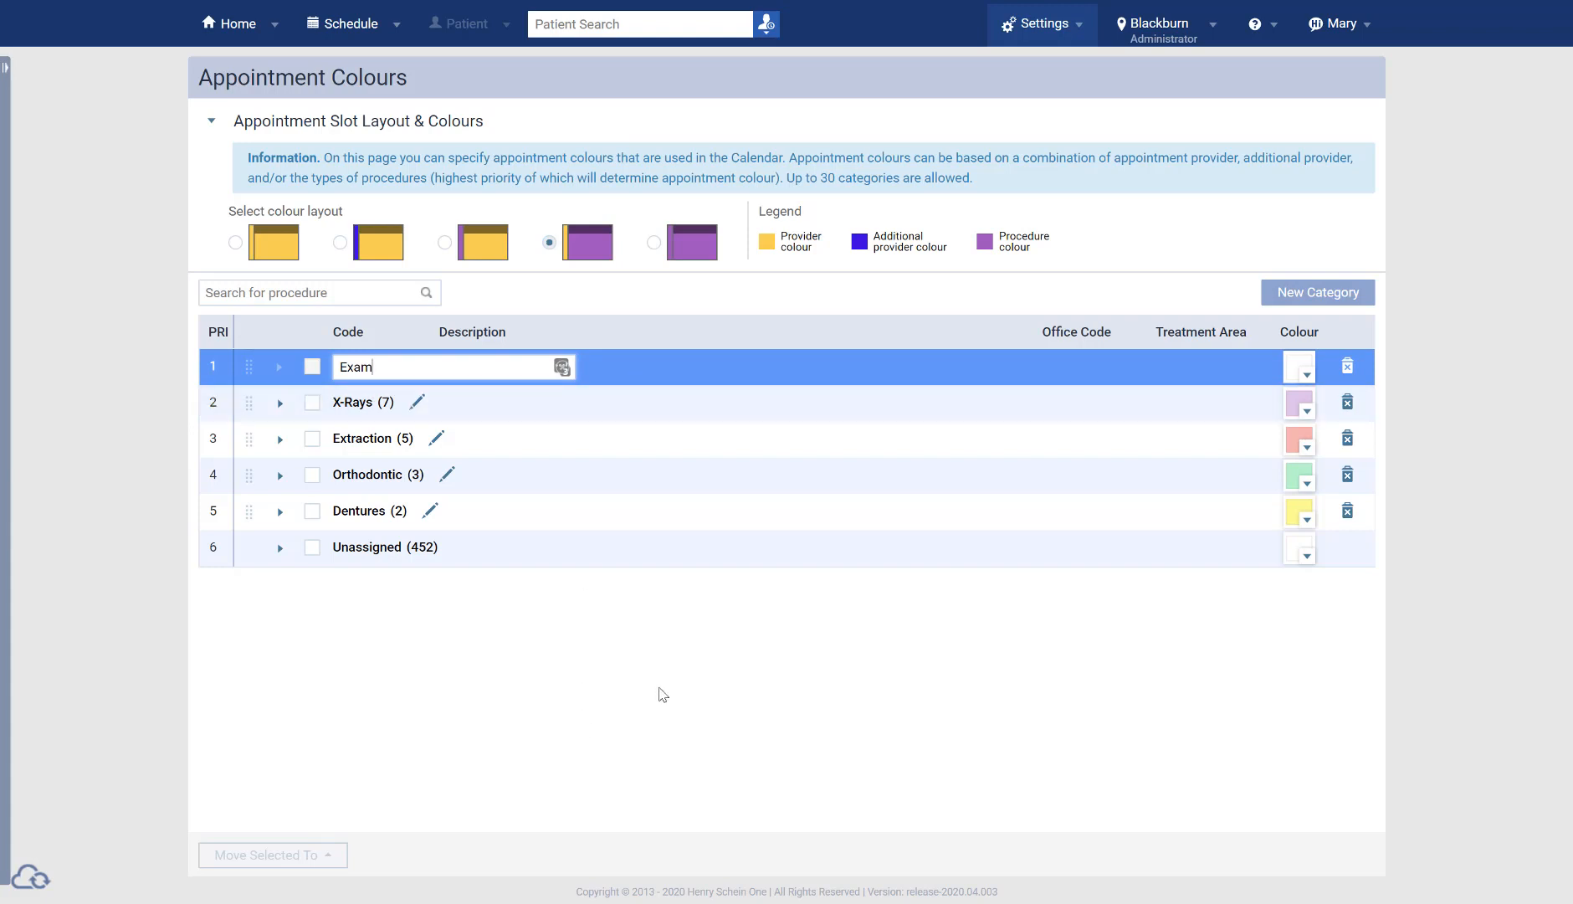
click(845, 653)
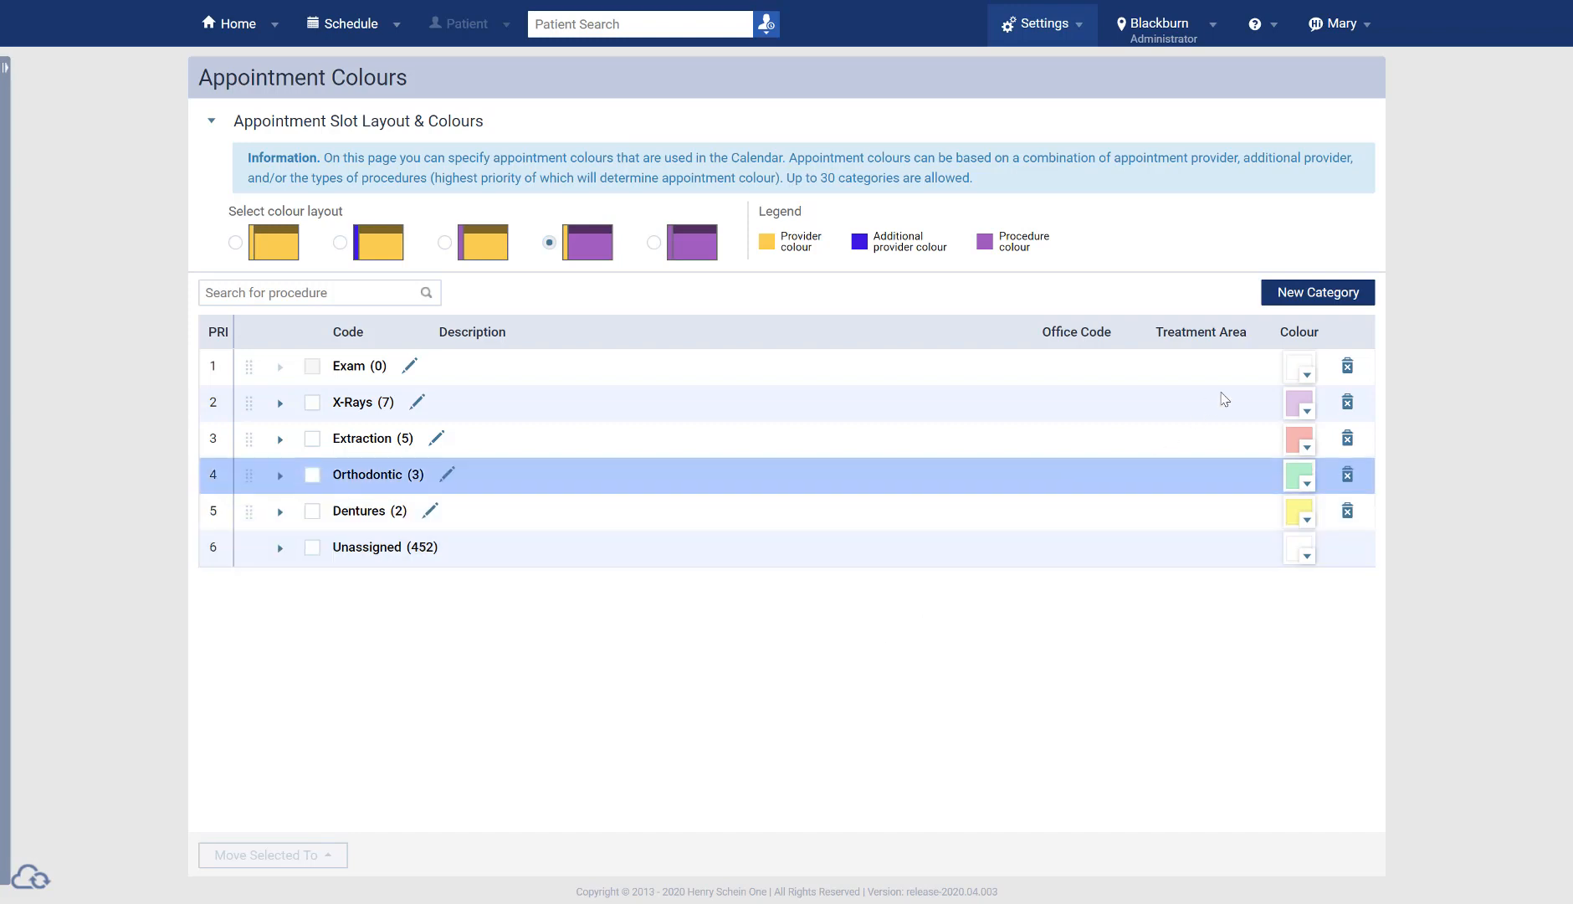
Set the Exam category's colour to light blue, 9dd3f0.
click(1306, 377)
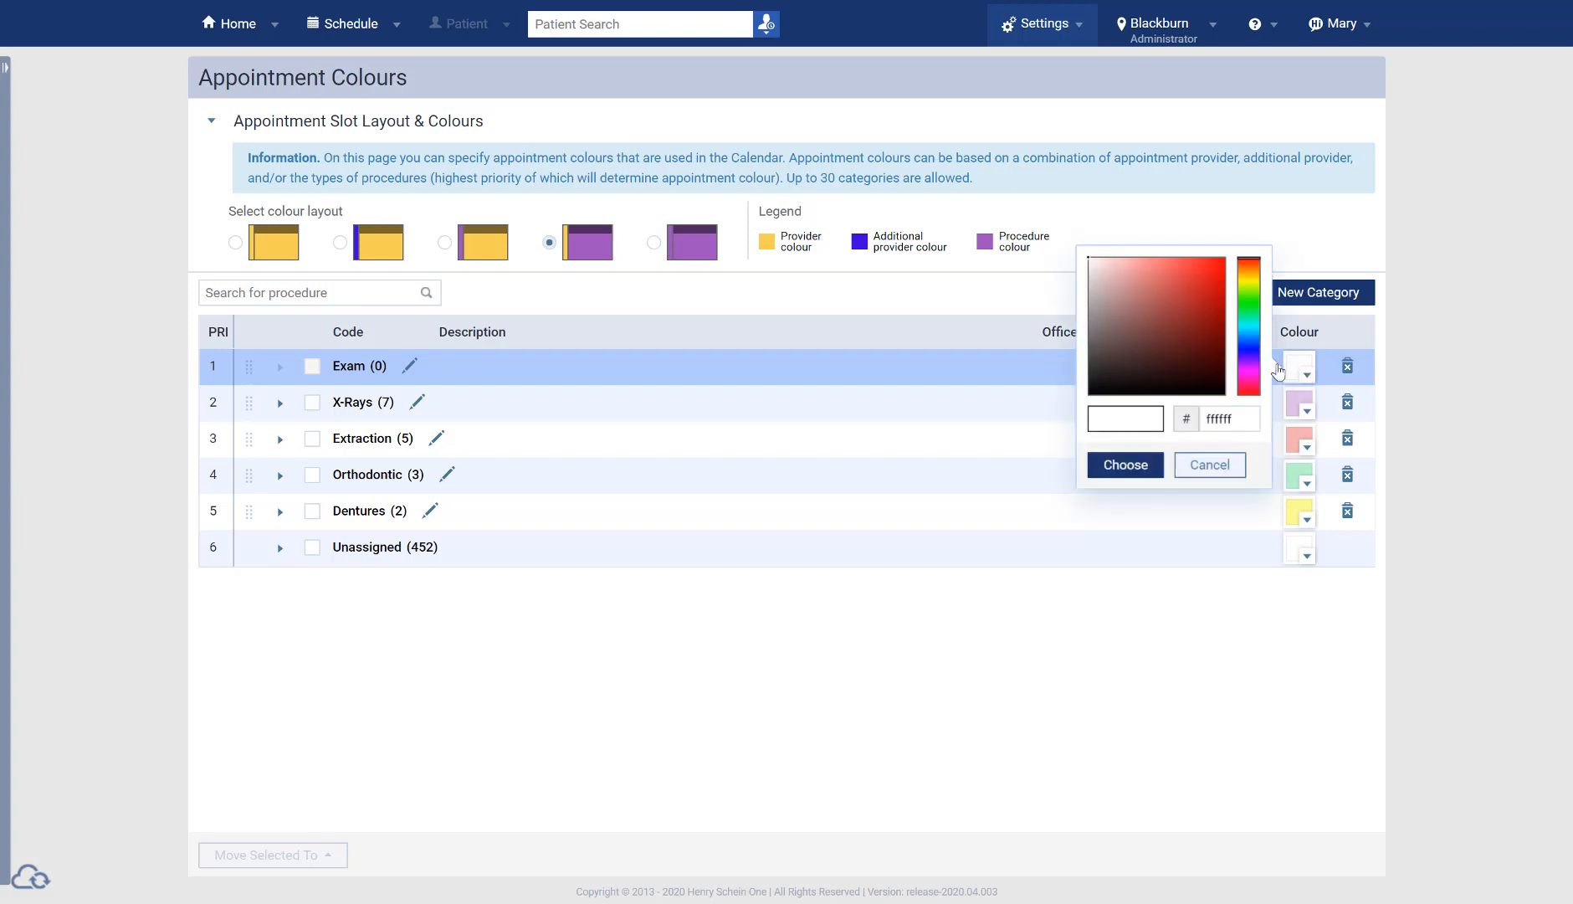
click(1247, 333)
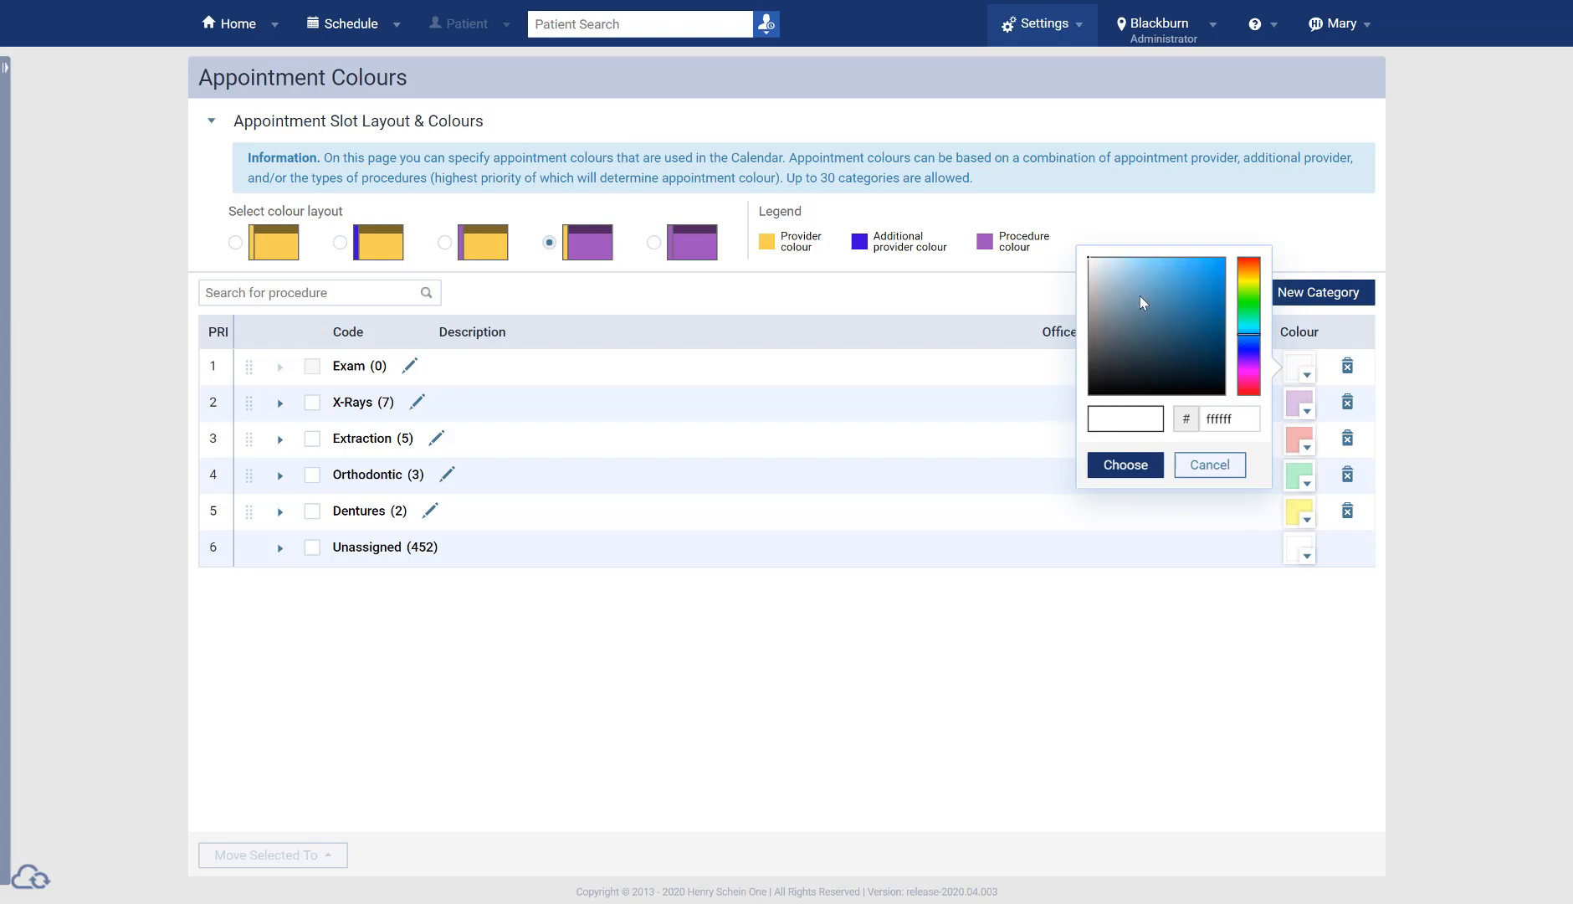
drag(1139, 295, 1136, 264)
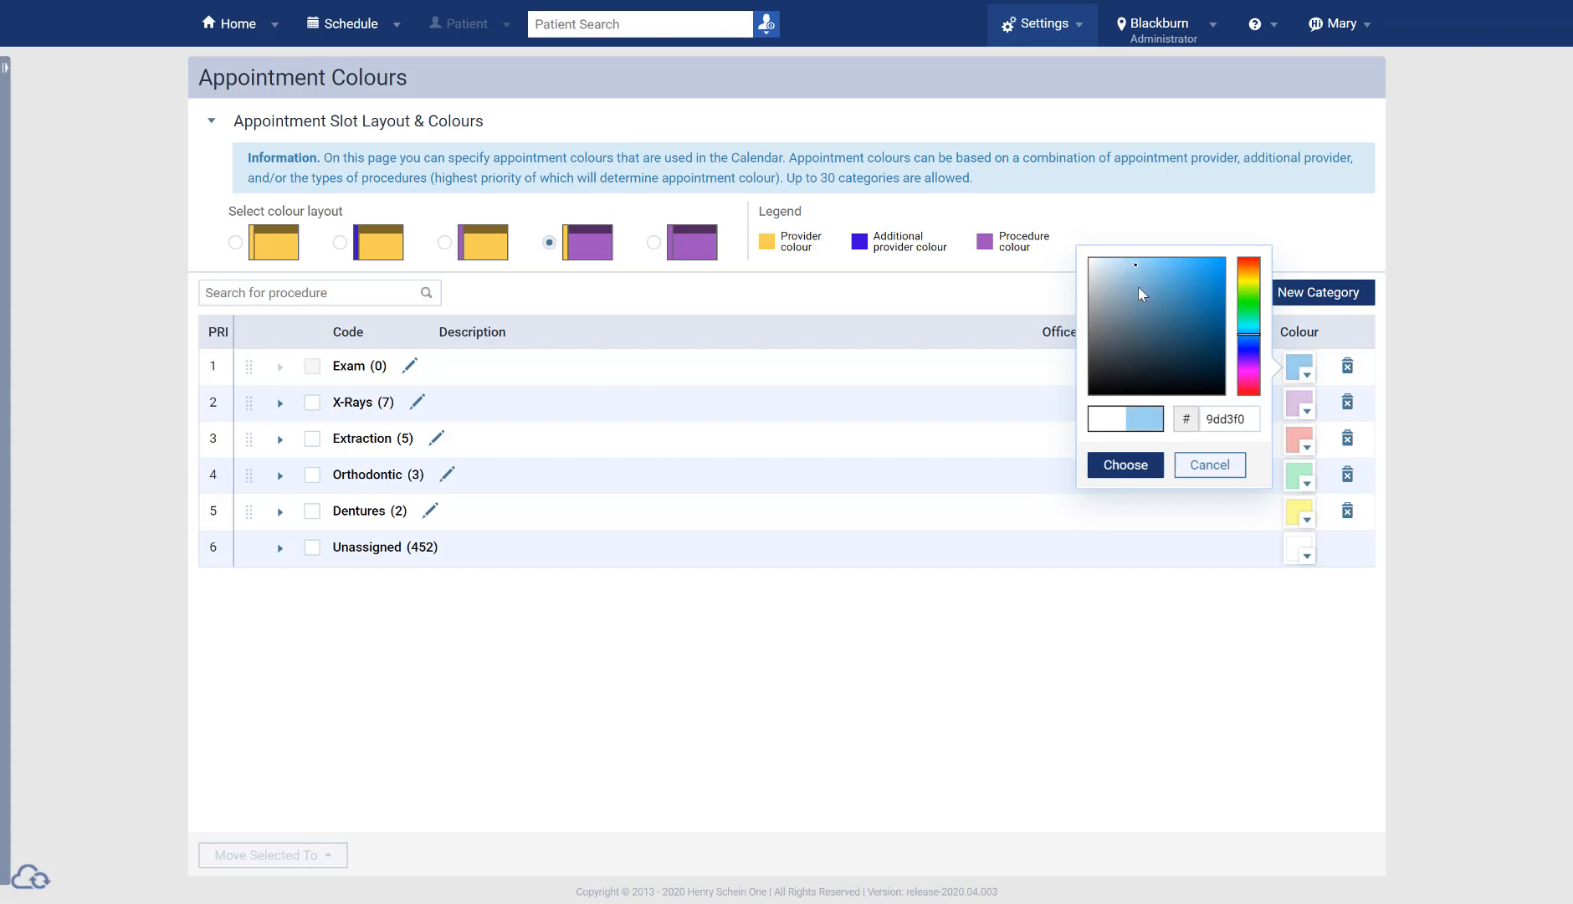
click(1126, 466)
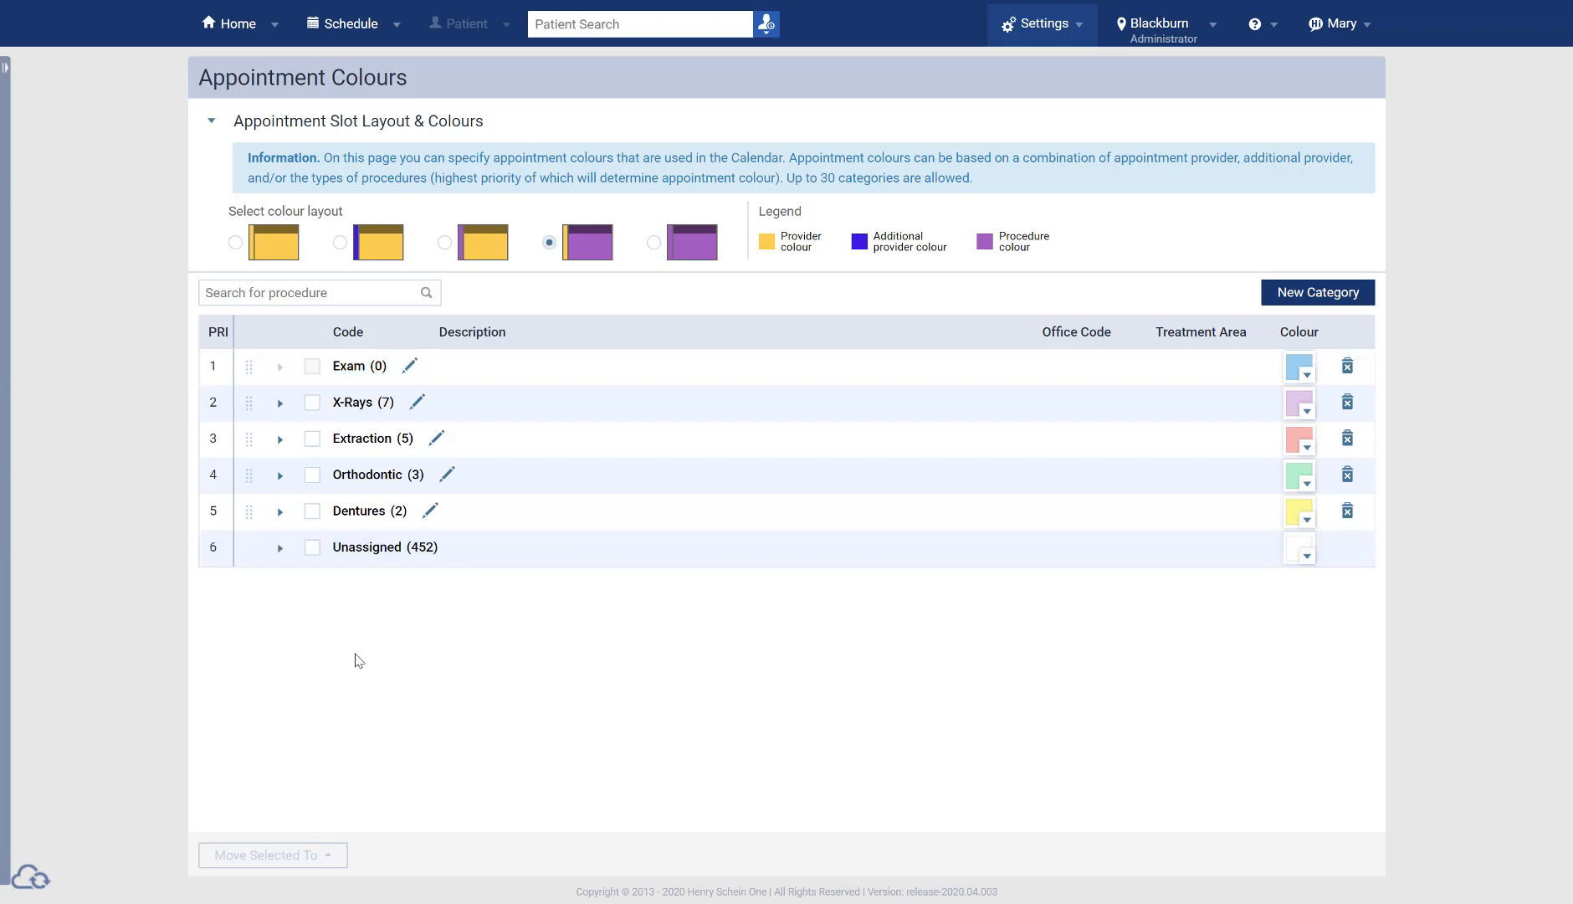
Search the procedures for code 011, and clear the search to return to the category list.
click(266, 288)
text(011)
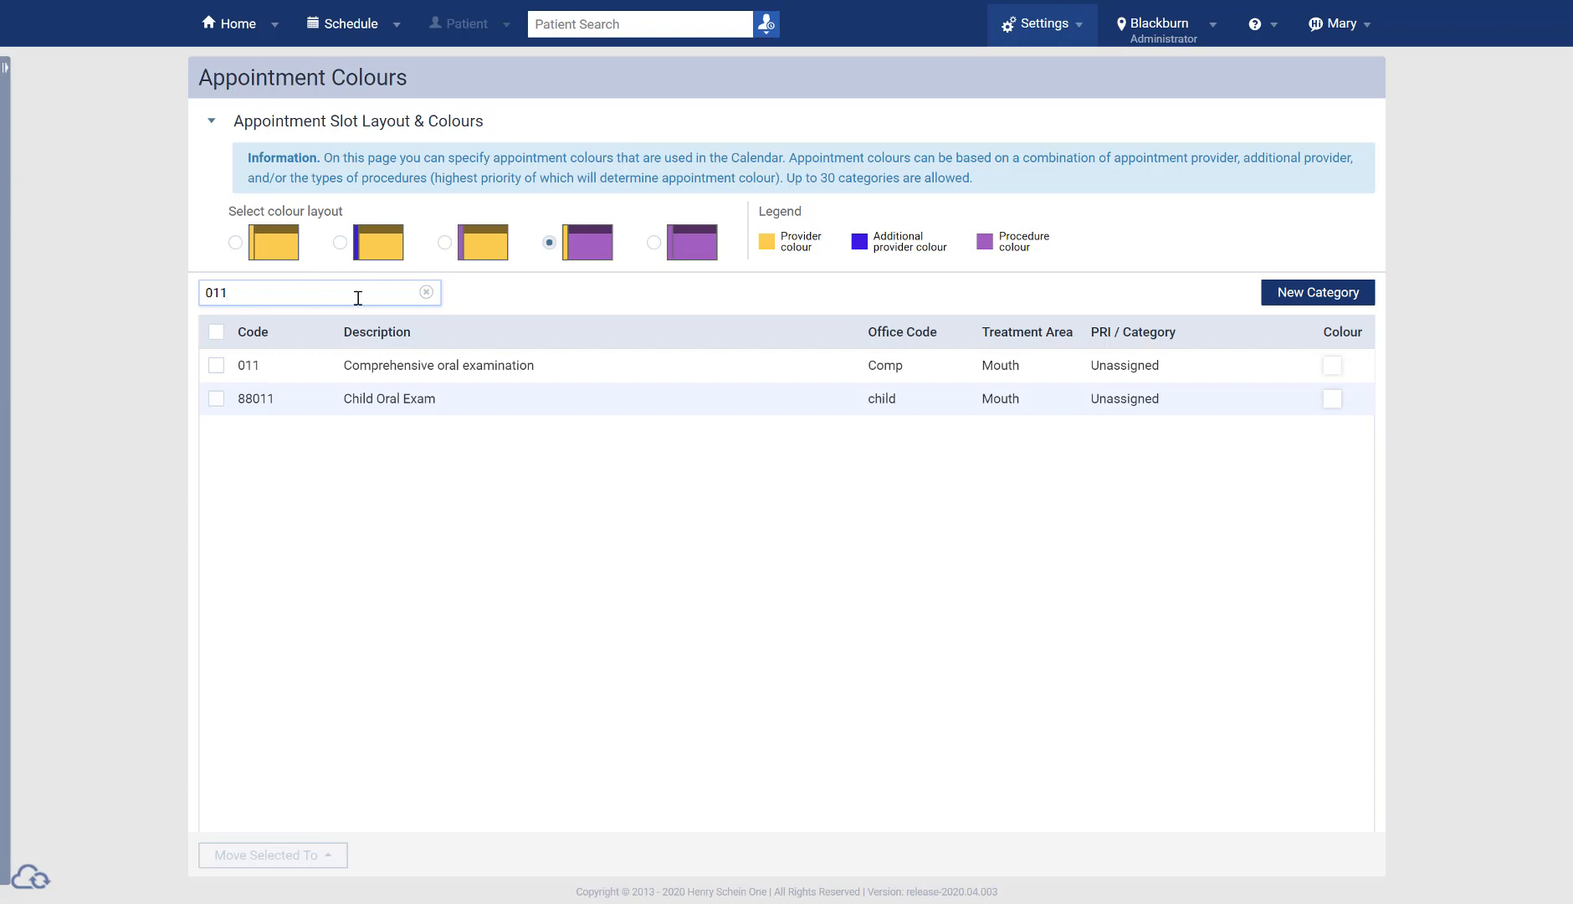
click(426, 292)
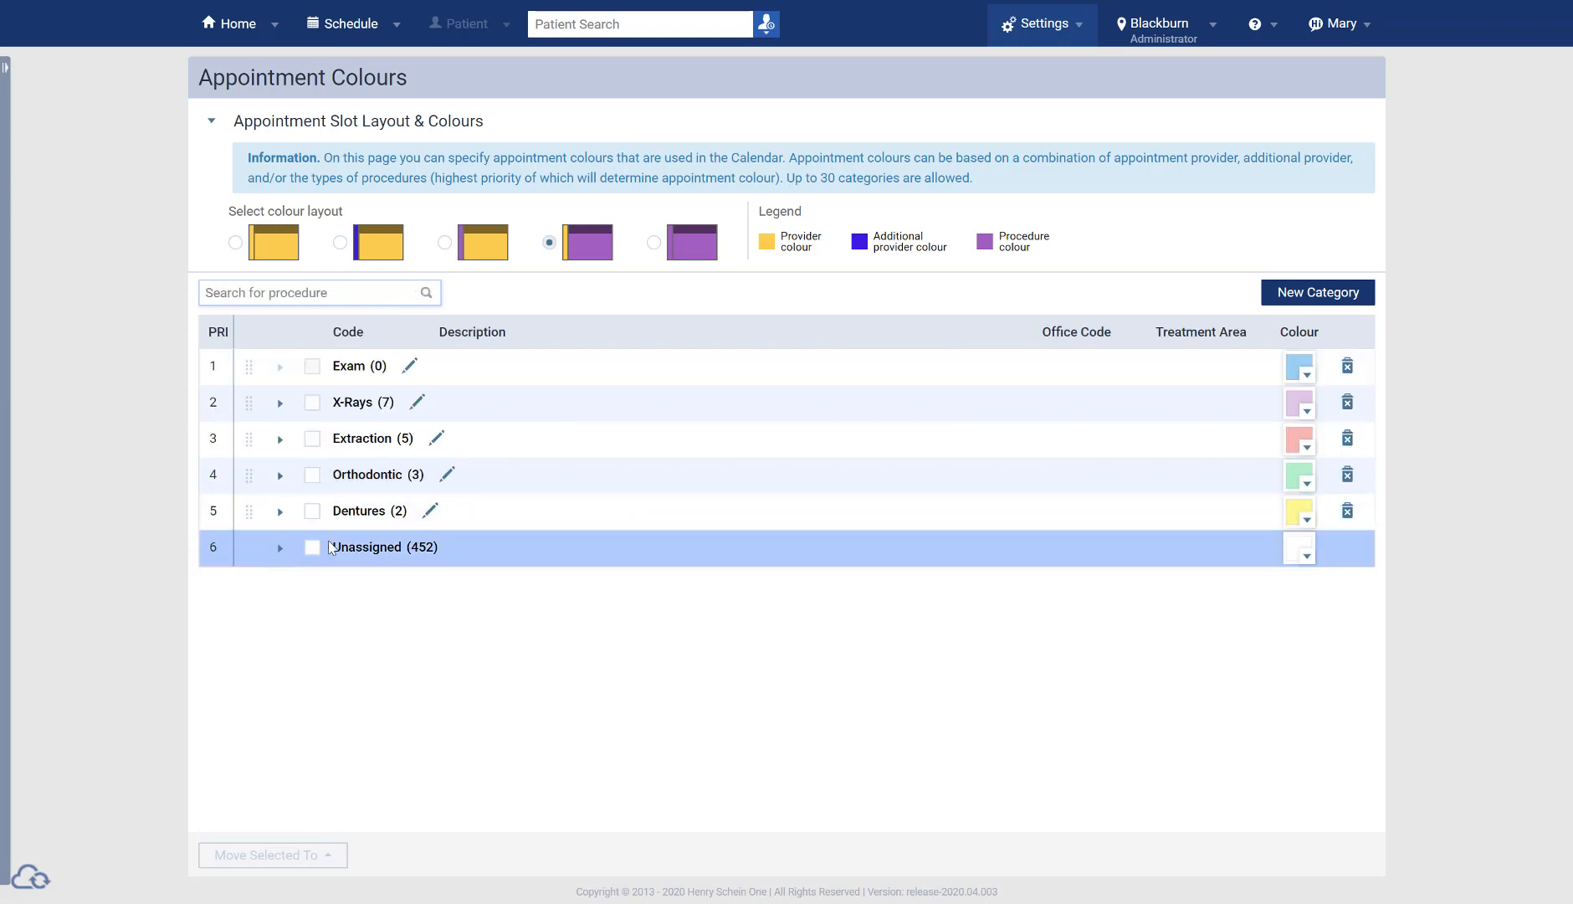
Move unassigned procedures 011 and 013 into the Exam category, and review the procedures it contains.
click(279, 540)
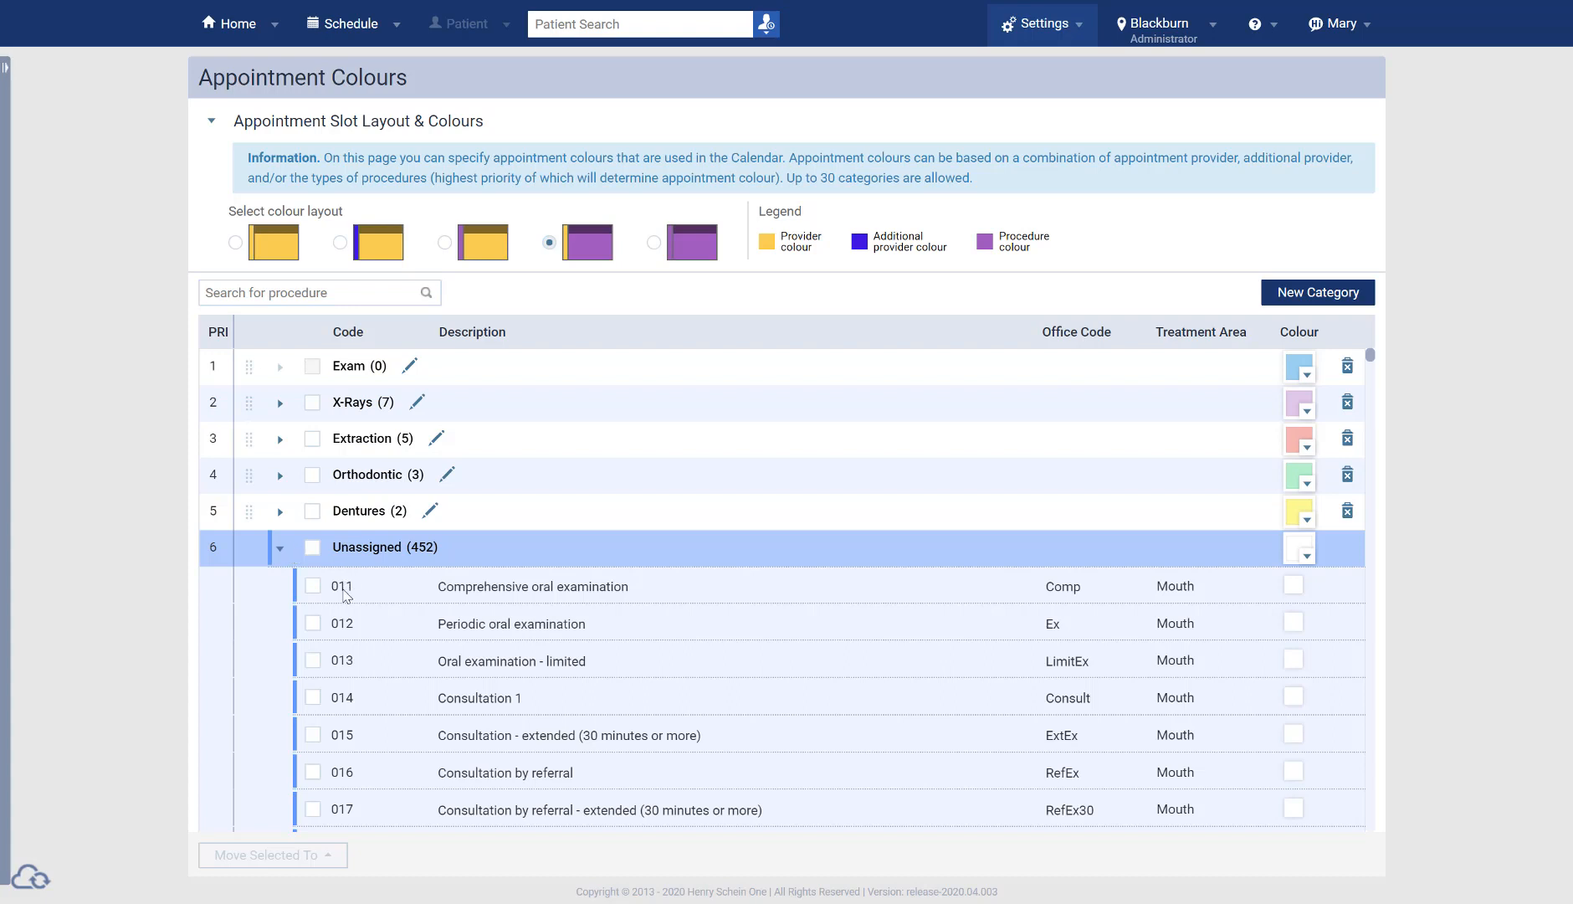
scroll(339, 607, down, 1)
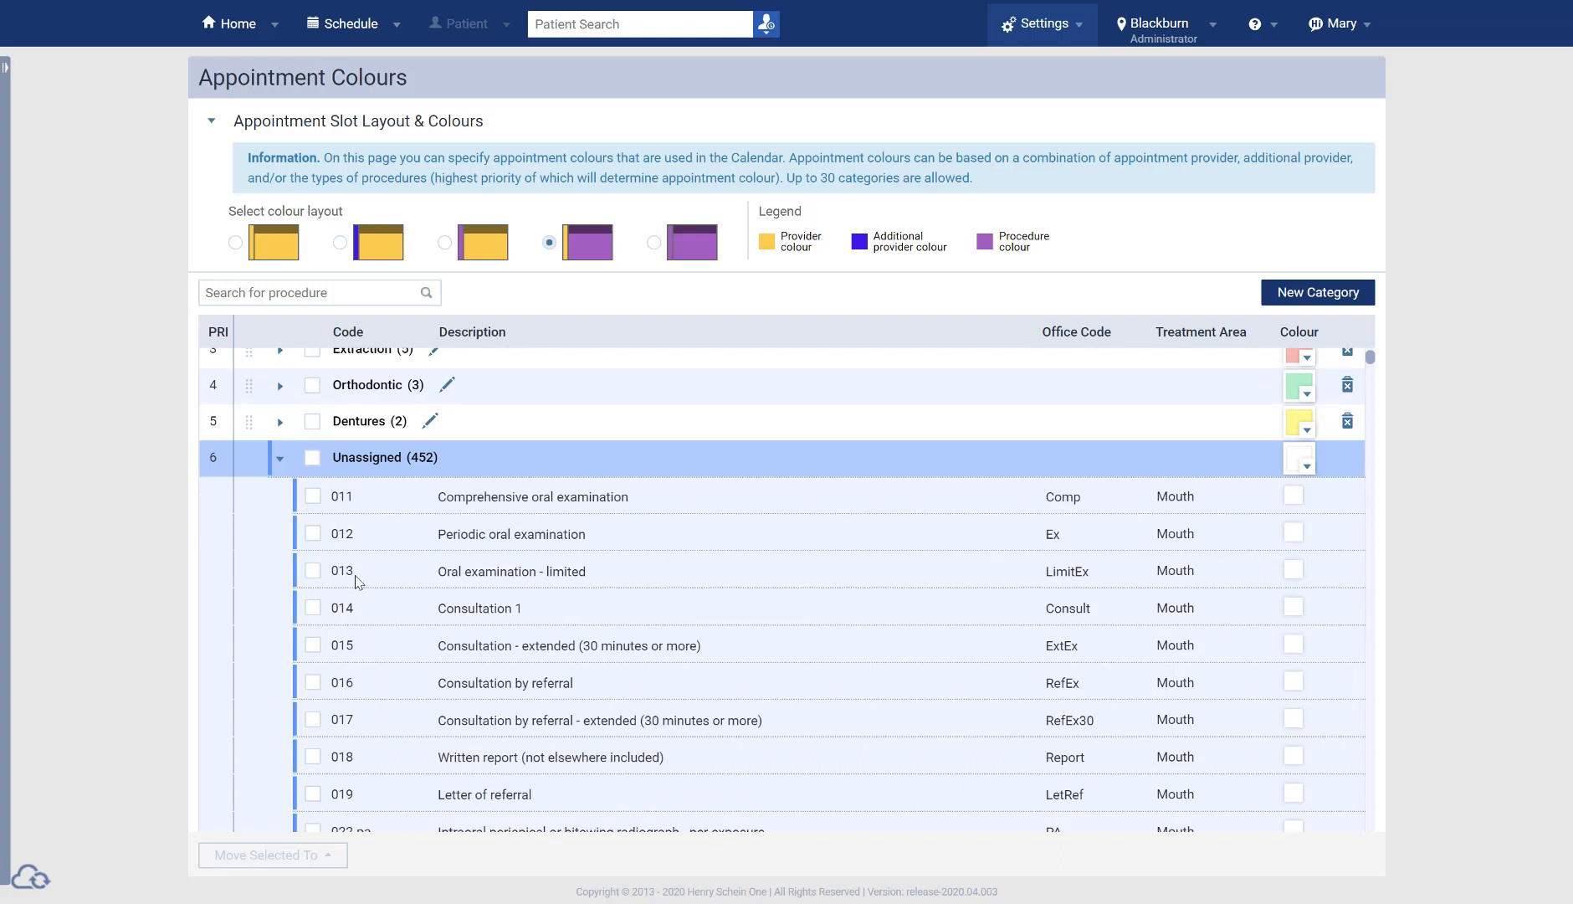
click(310, 499)
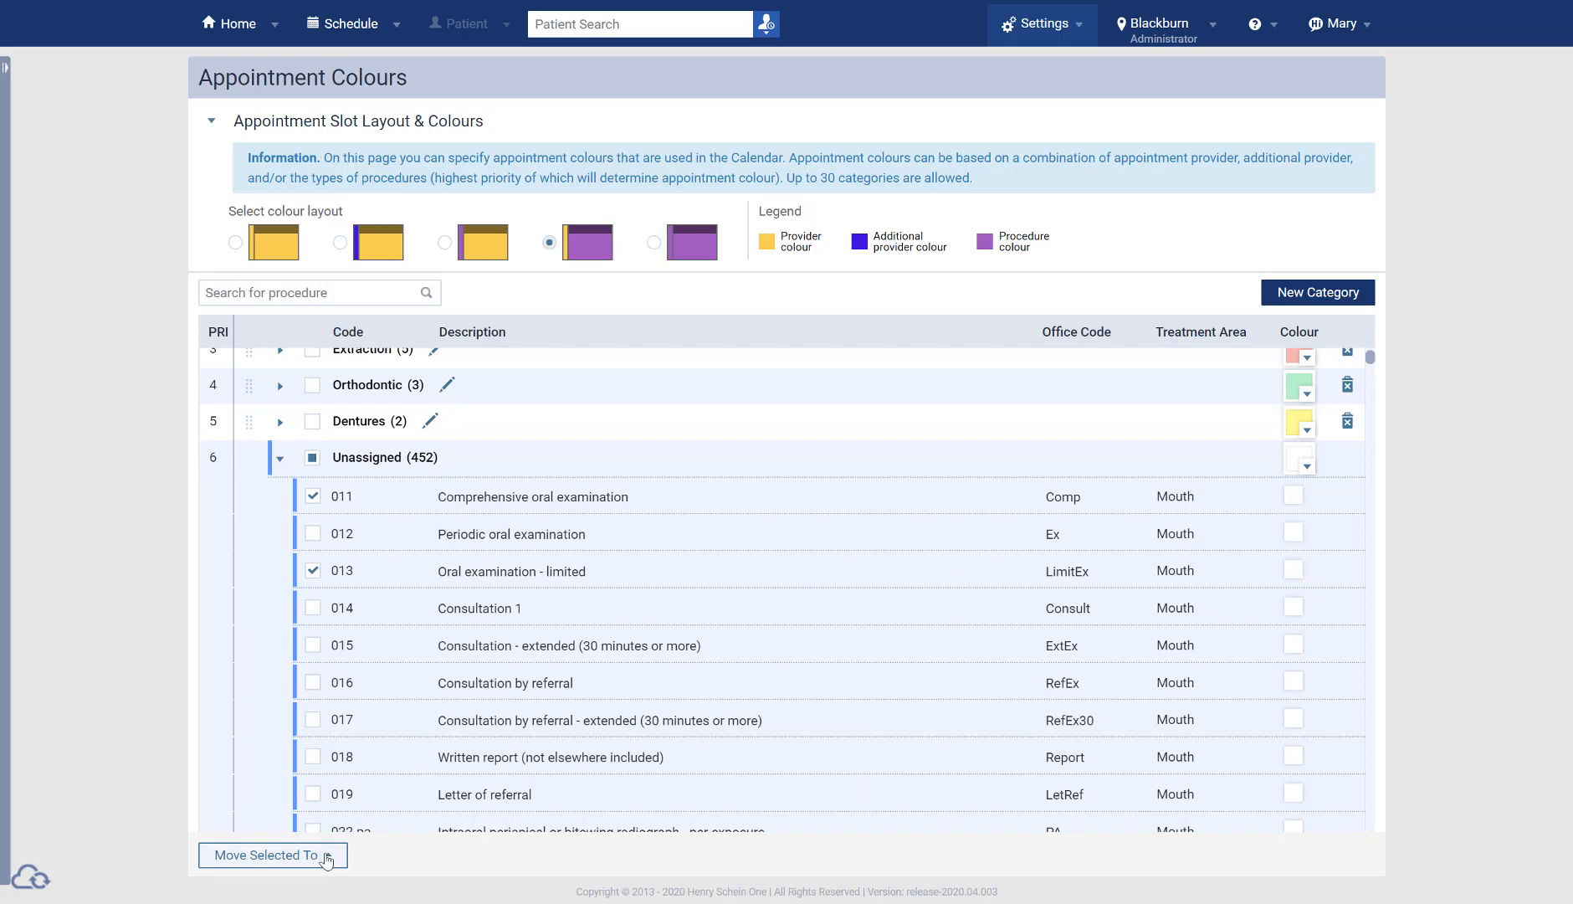
click(326, 857)
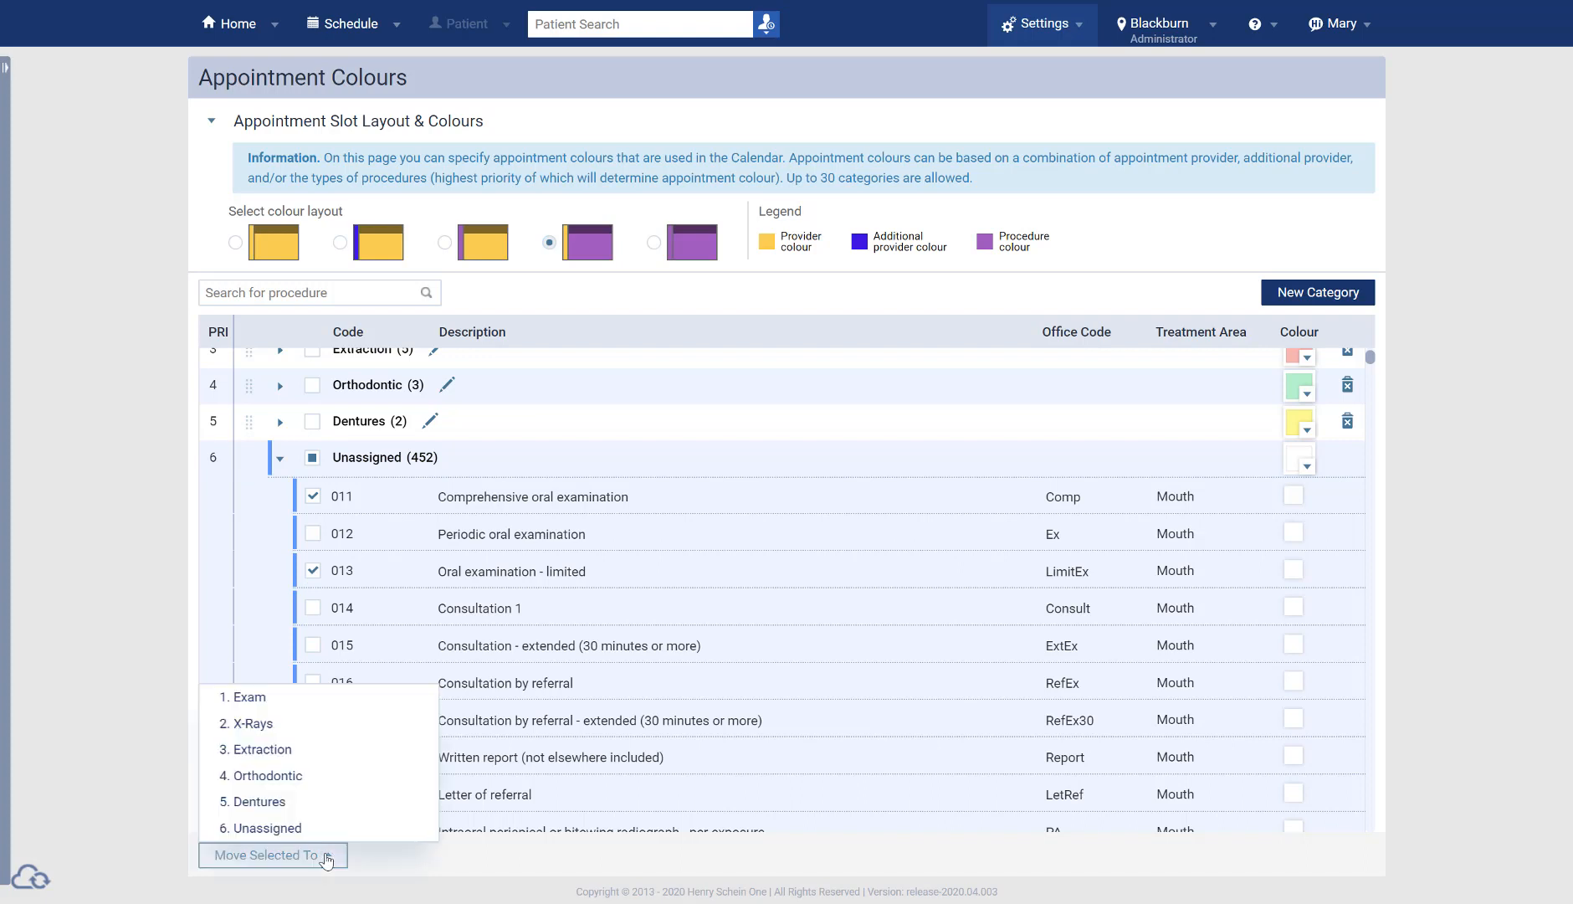
click(360, 703)
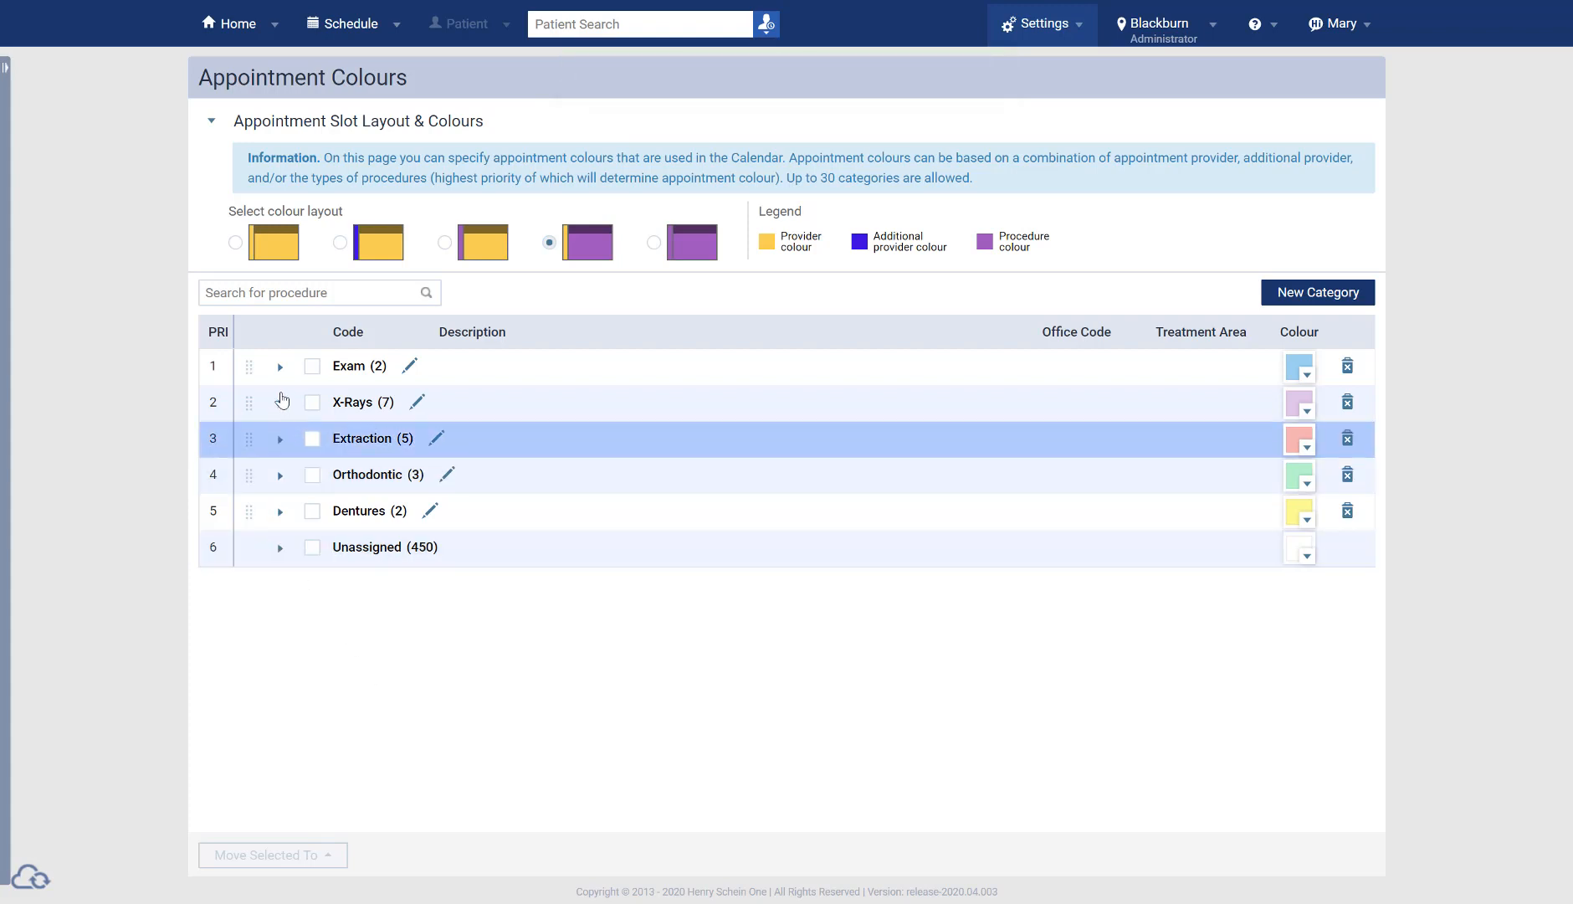
click(281, 369)
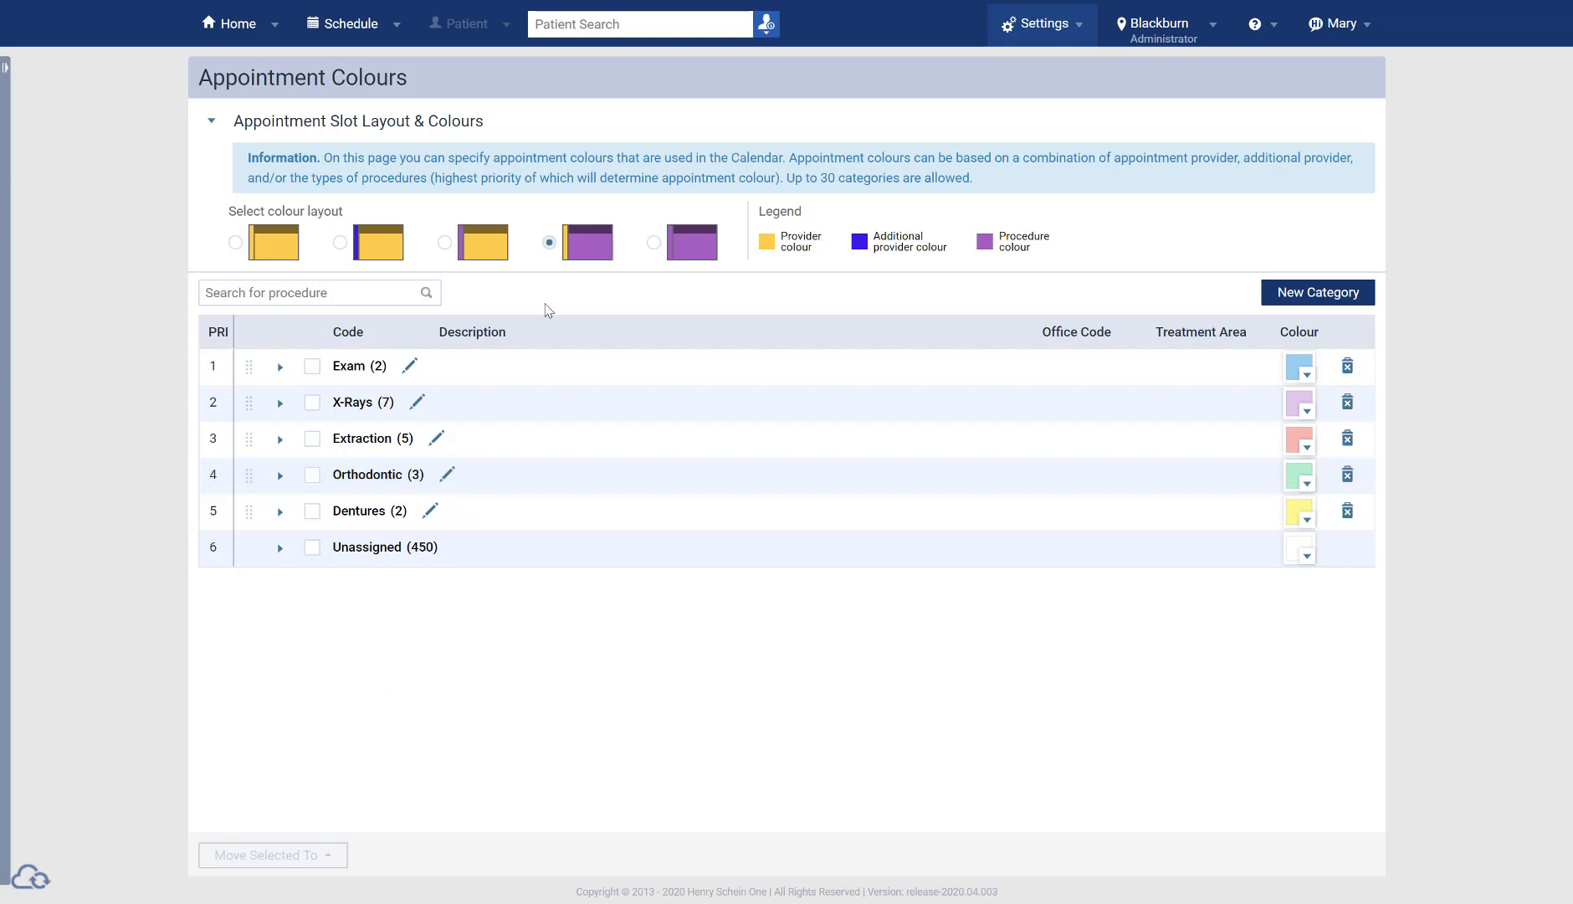
click(485, 382)
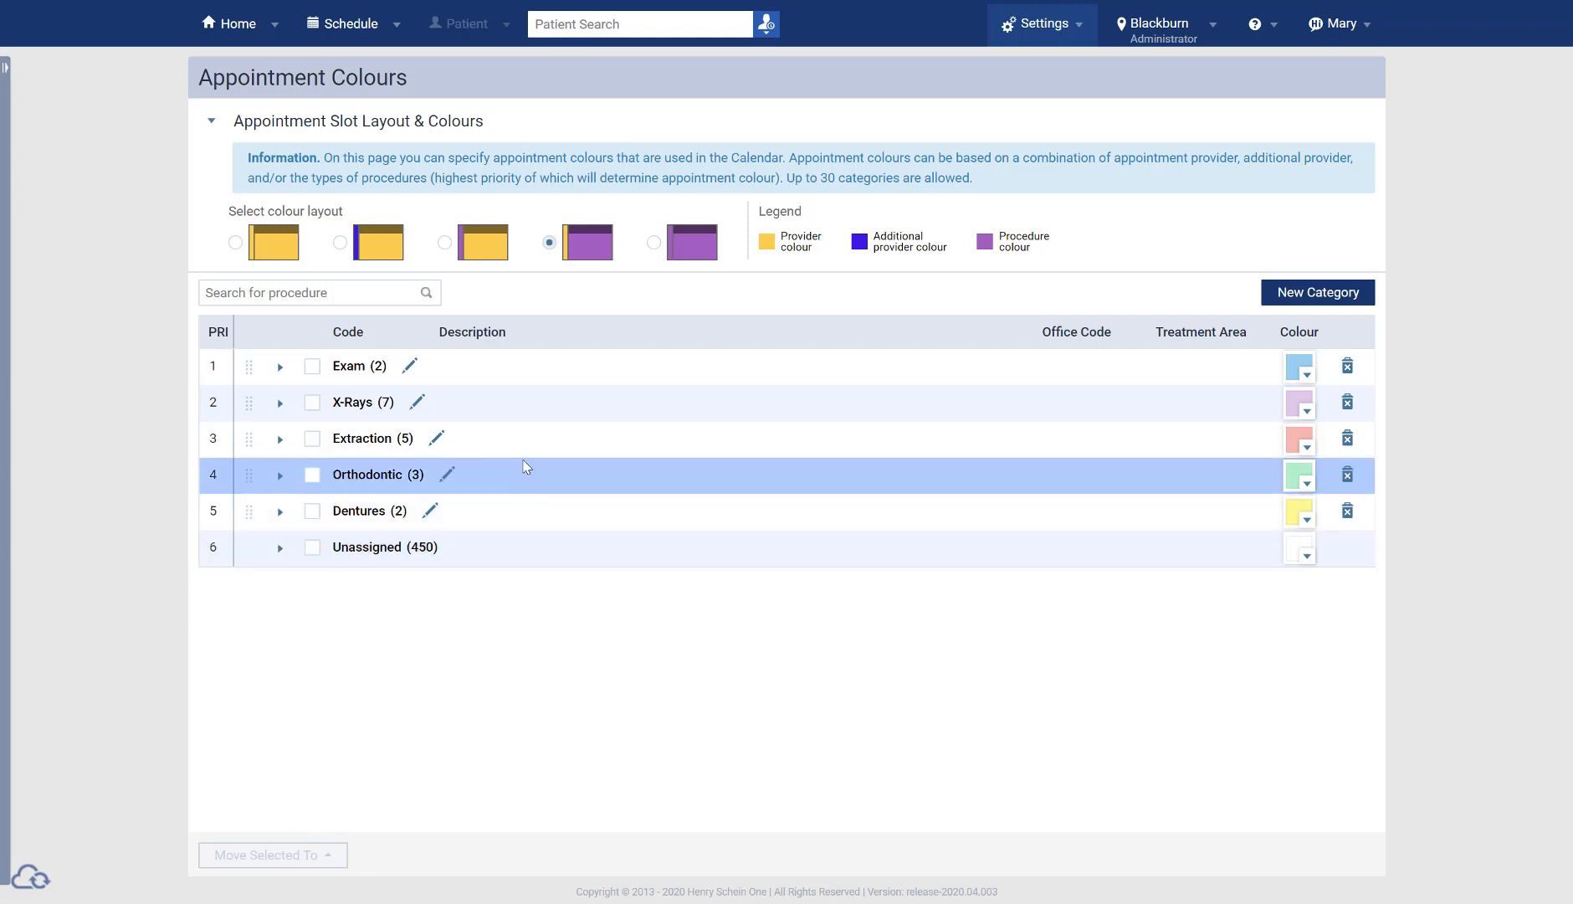
In the schedule for Wednesday 6 May 2020, start a 2:20 PM appointment in Surgery 4 for a patient found by searching "test".
click(355, 32)
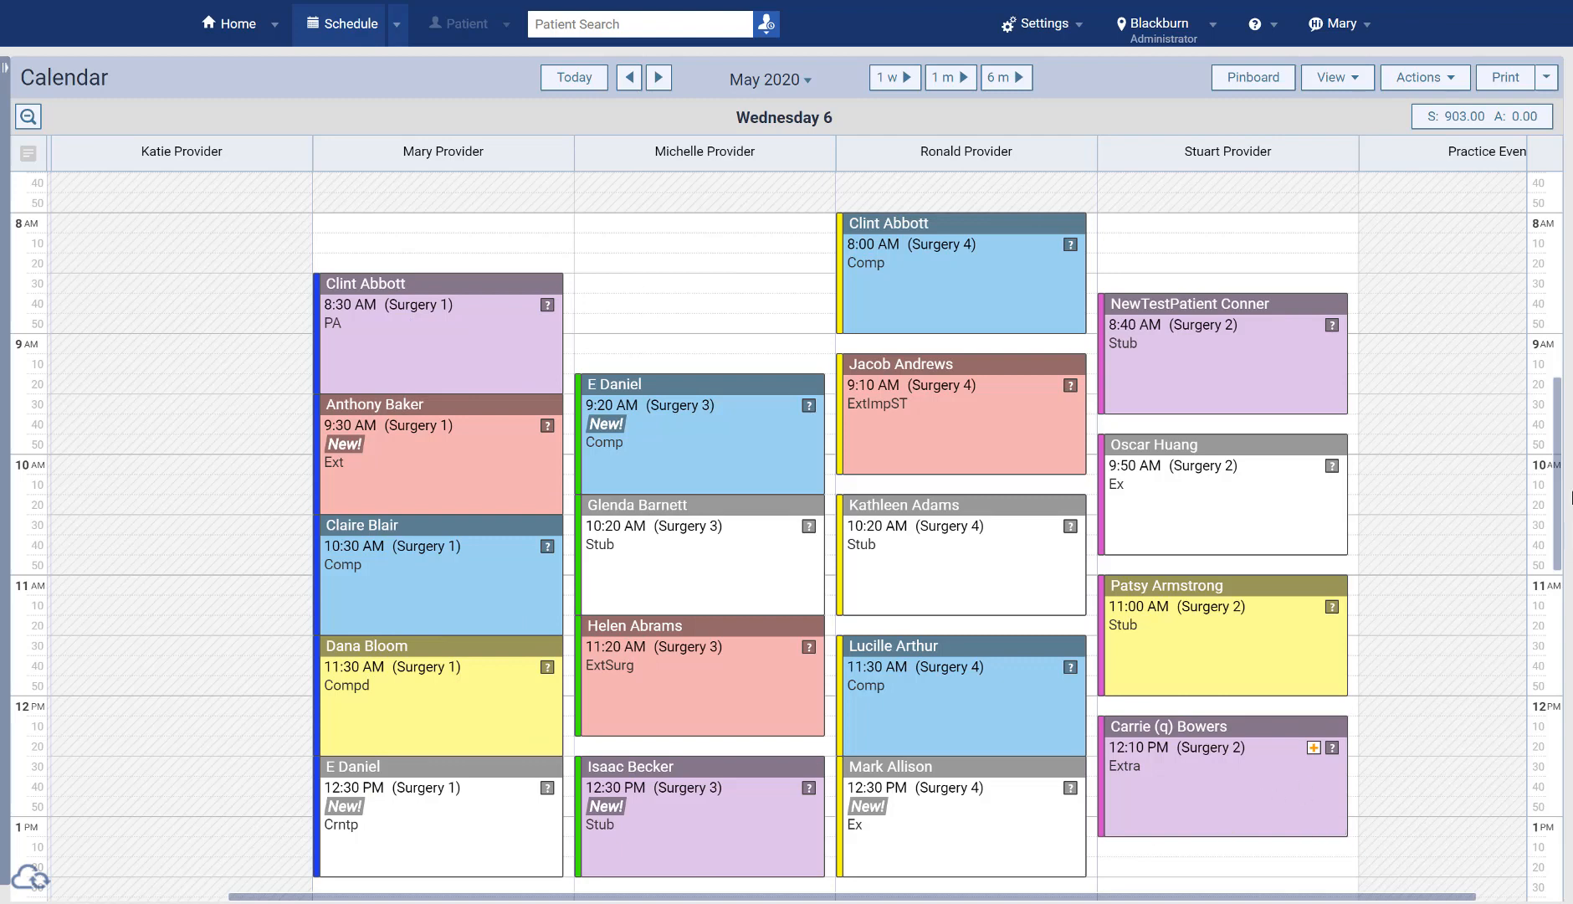
drag(1563, 502, 1560, 550)
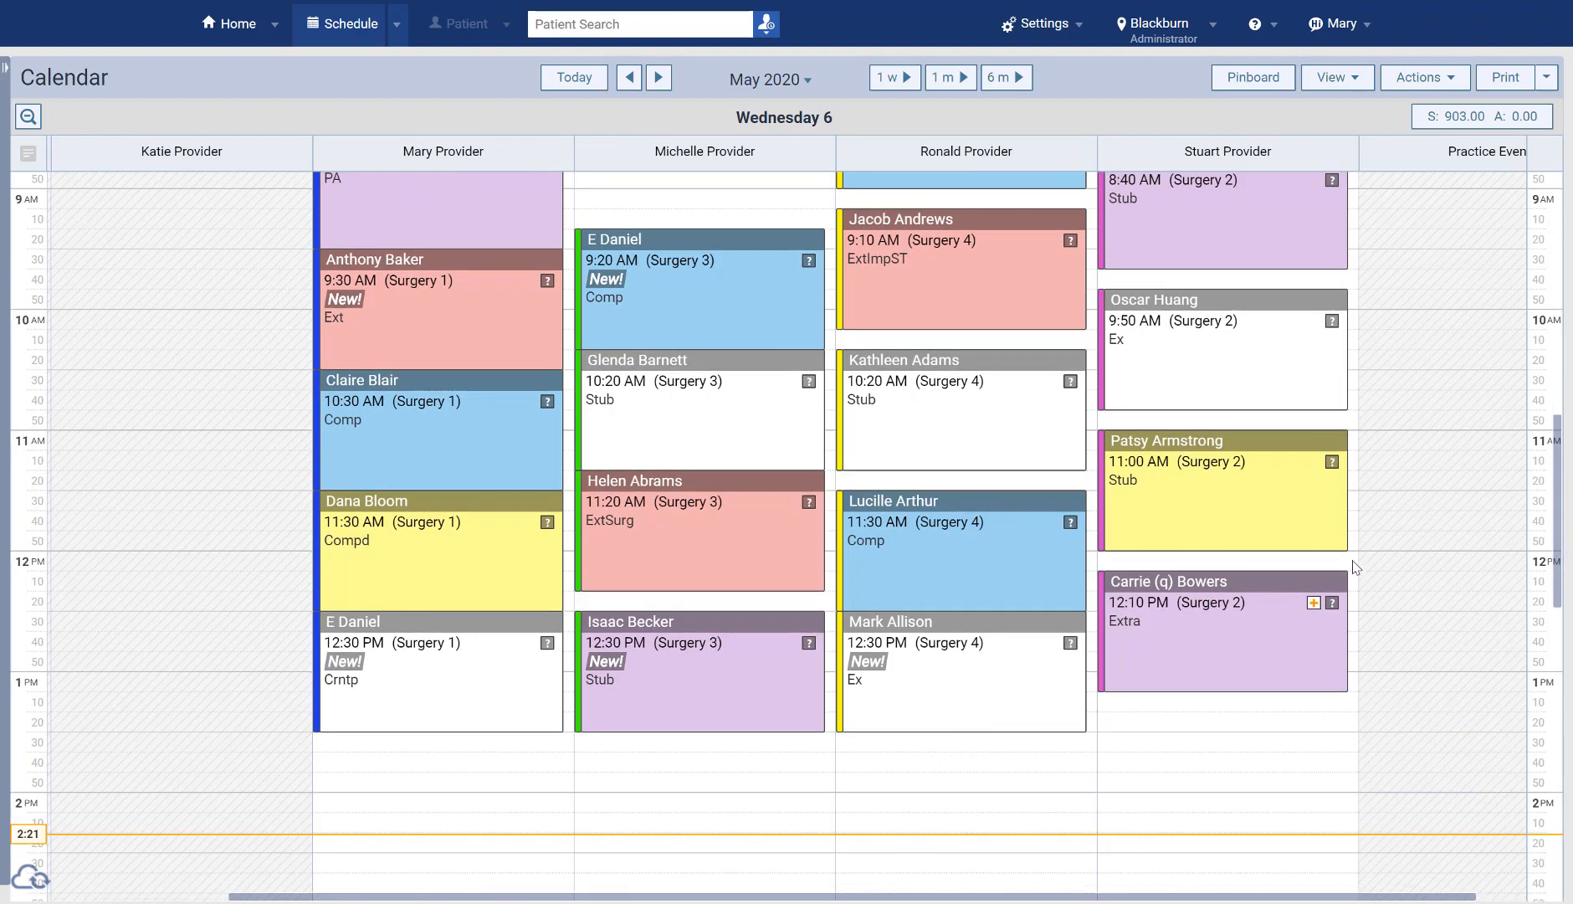
drag(1558, 531, 1559, 570)
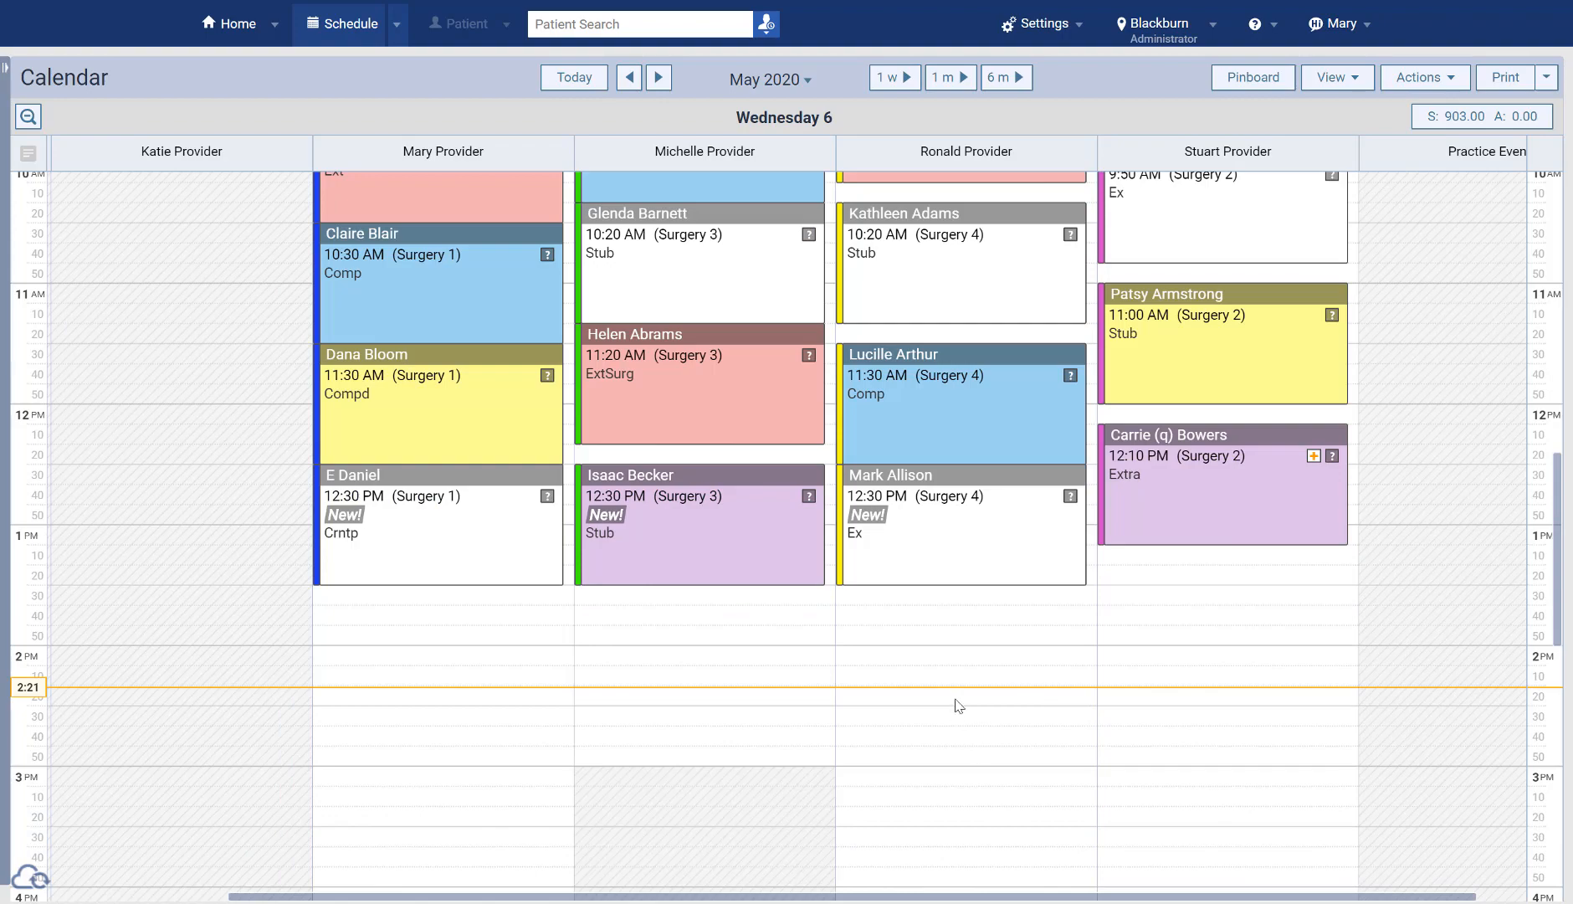
click(956, 704)
click(978, 180)
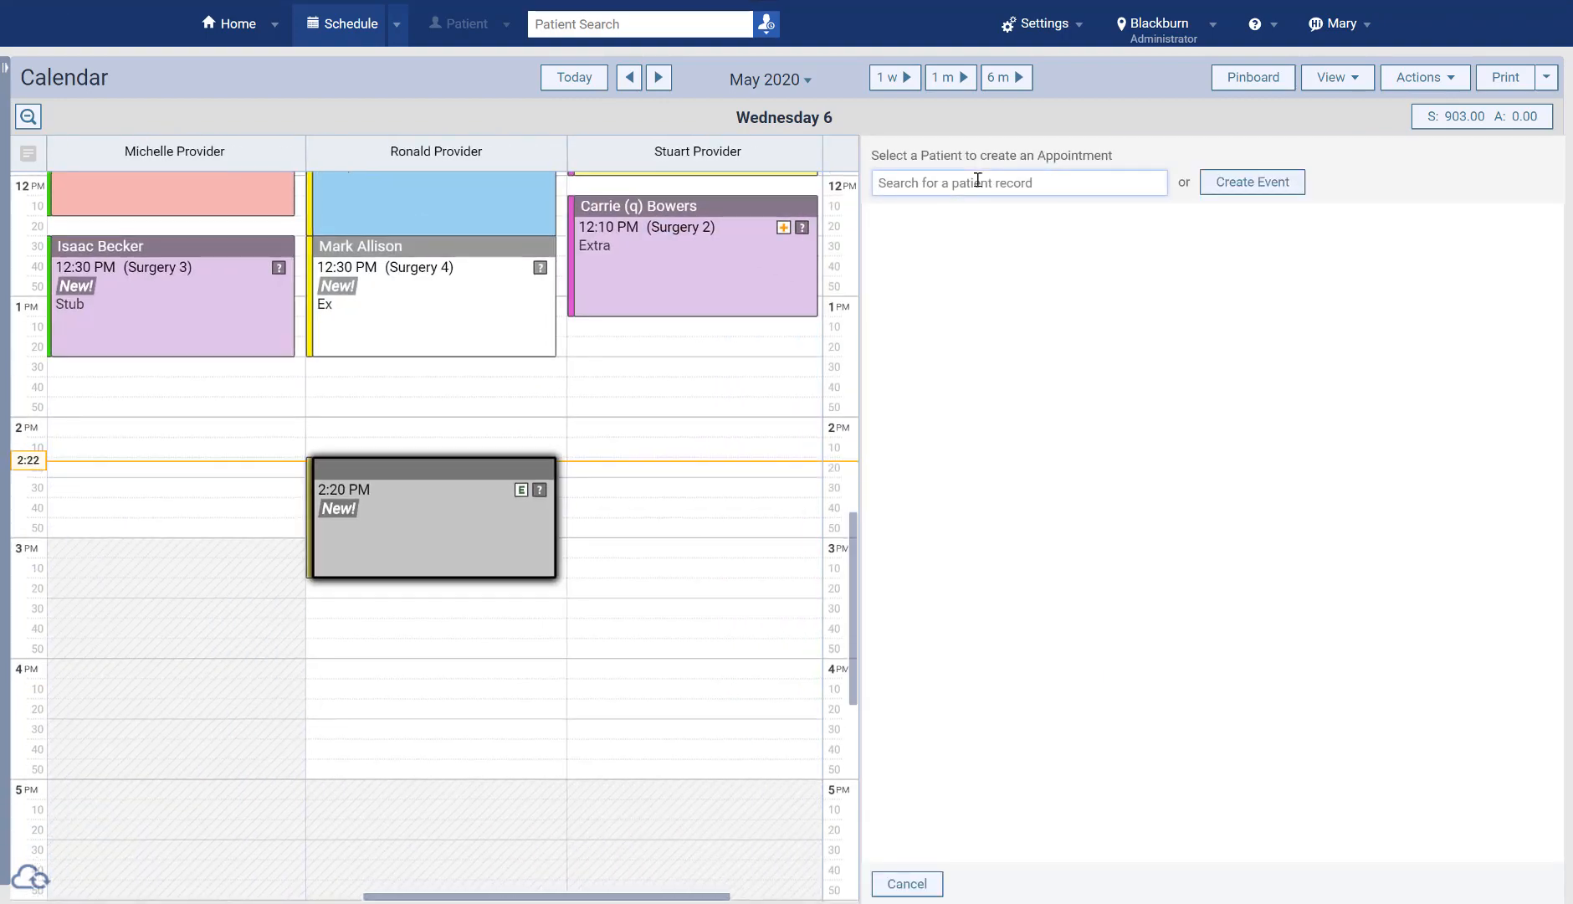
text(test)
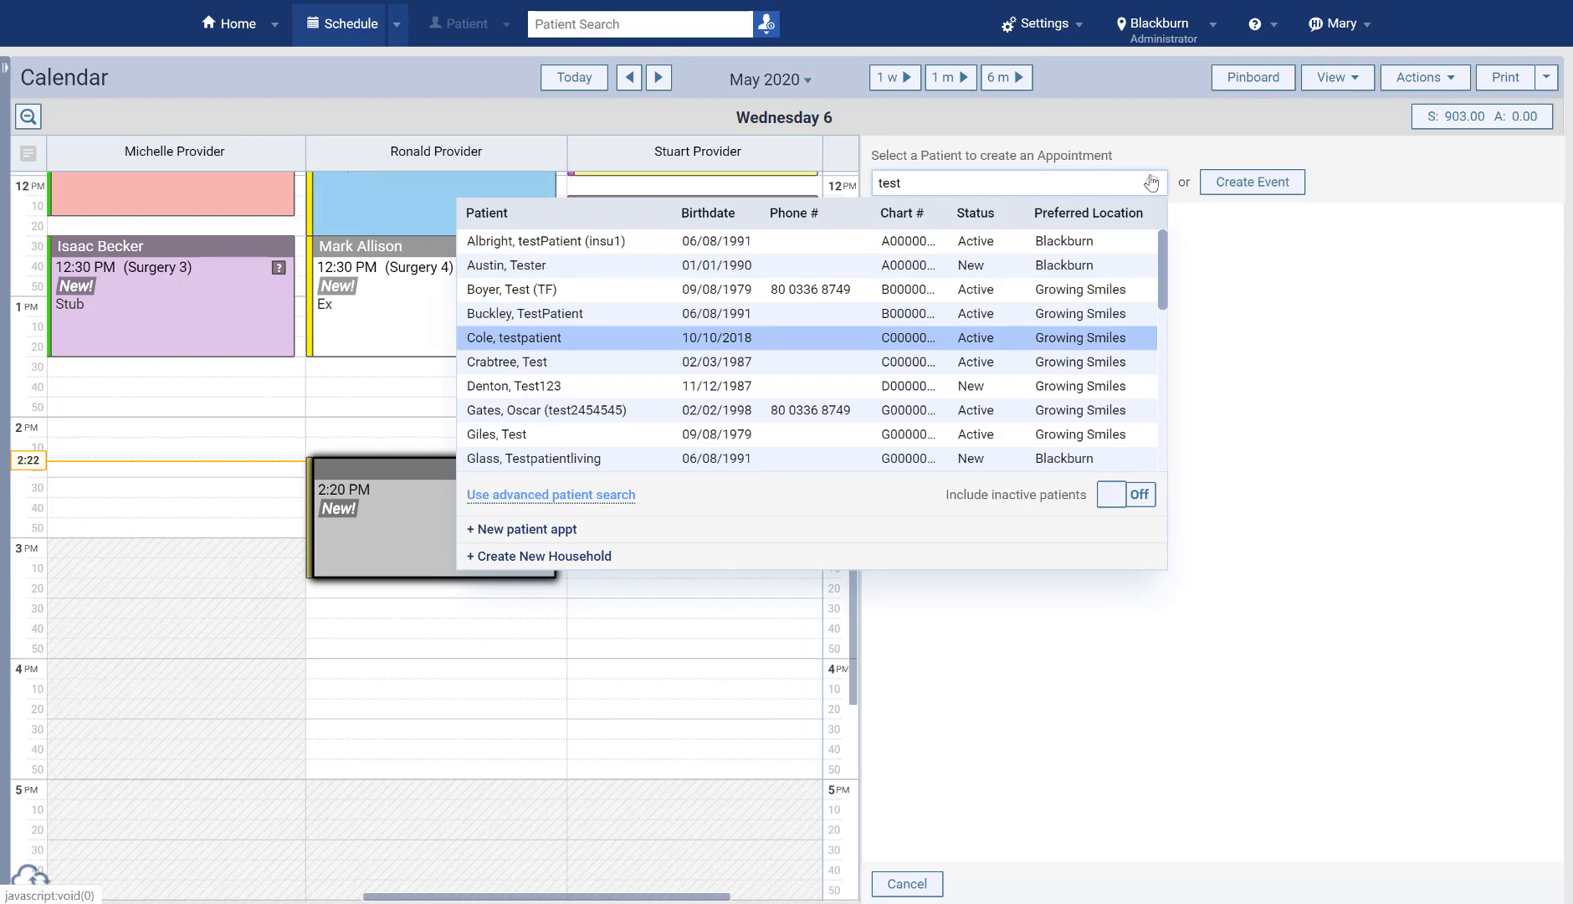
click(1004, 337)
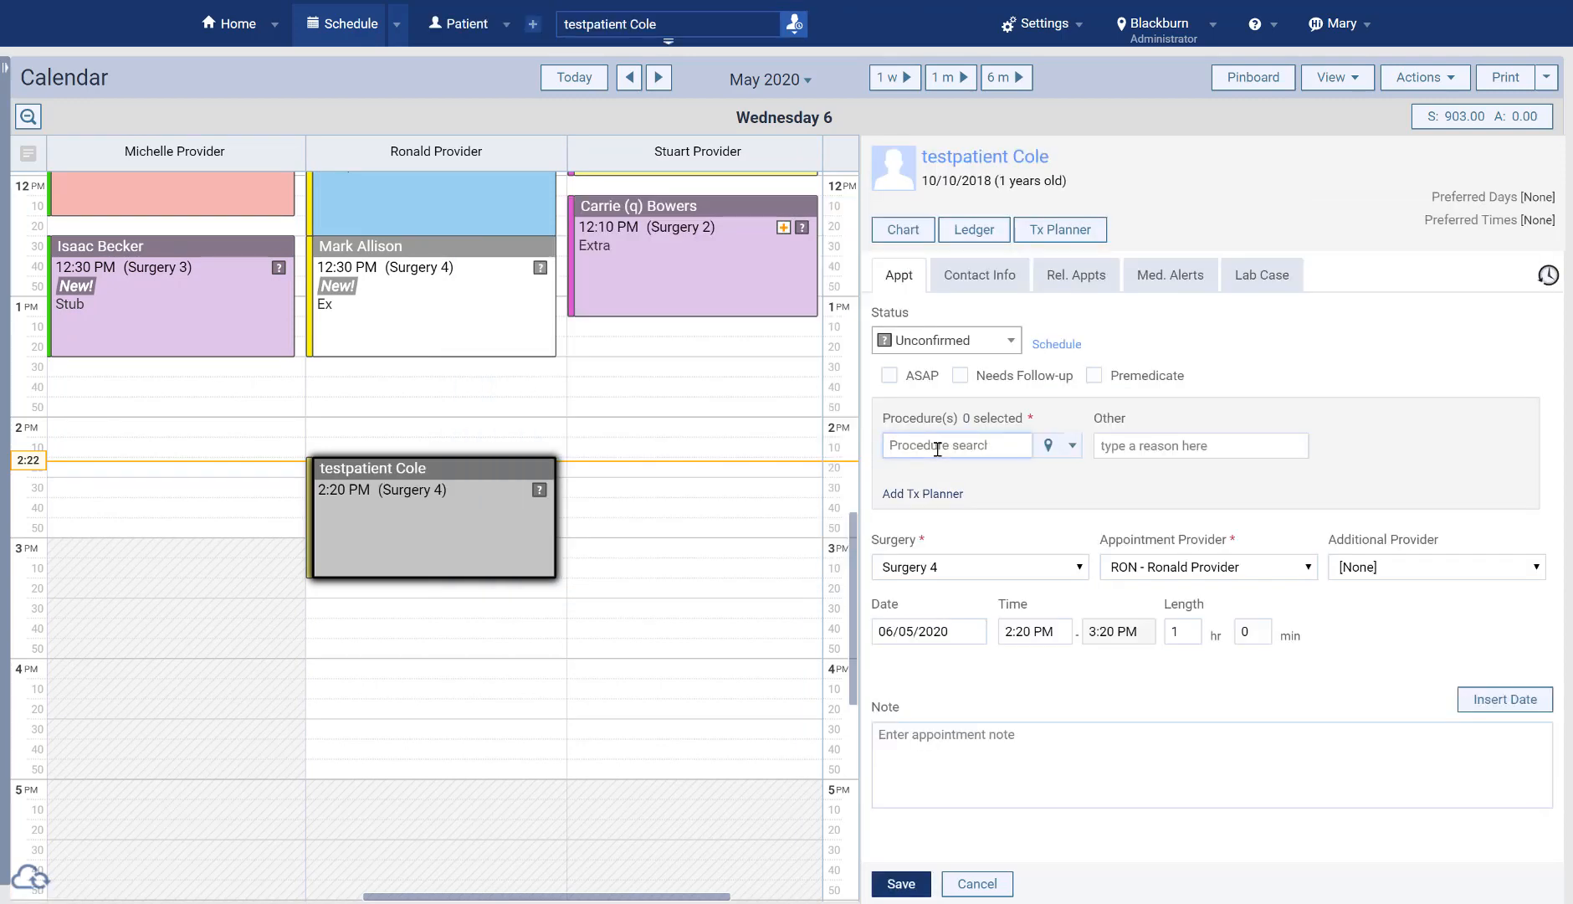
Add procedure 011, Comprehensive oral examination, to the new appointment and save it.
click(951, 457)
text(011)
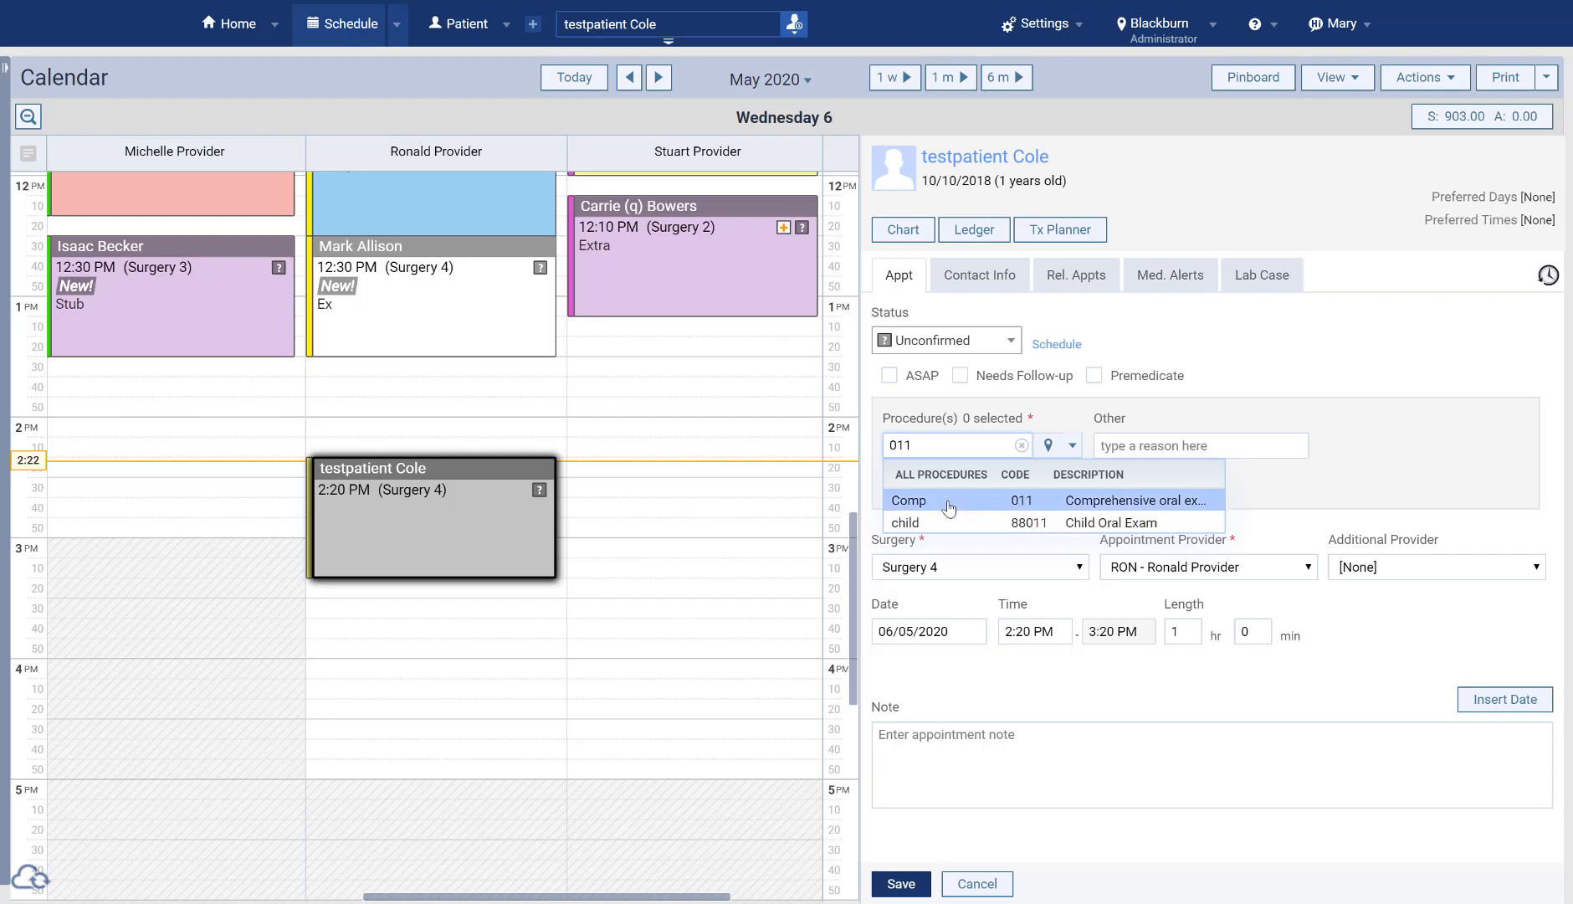
click(949, 507)
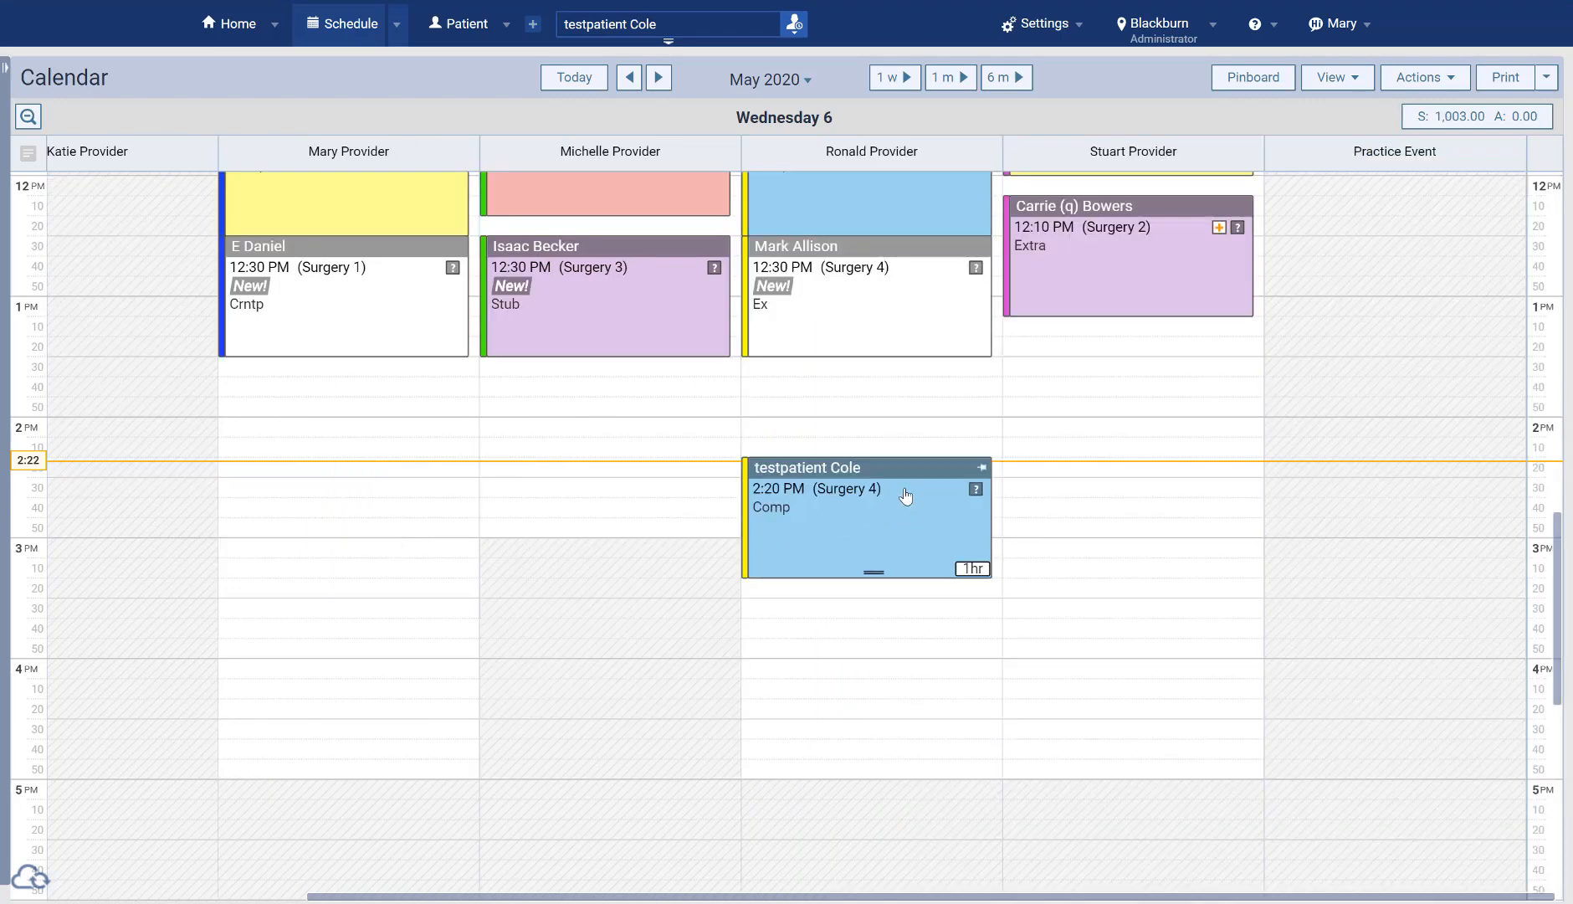
Open the saved 2:20 PM appointment to examine its procedure details, and close it without changes.
click(905, 496)
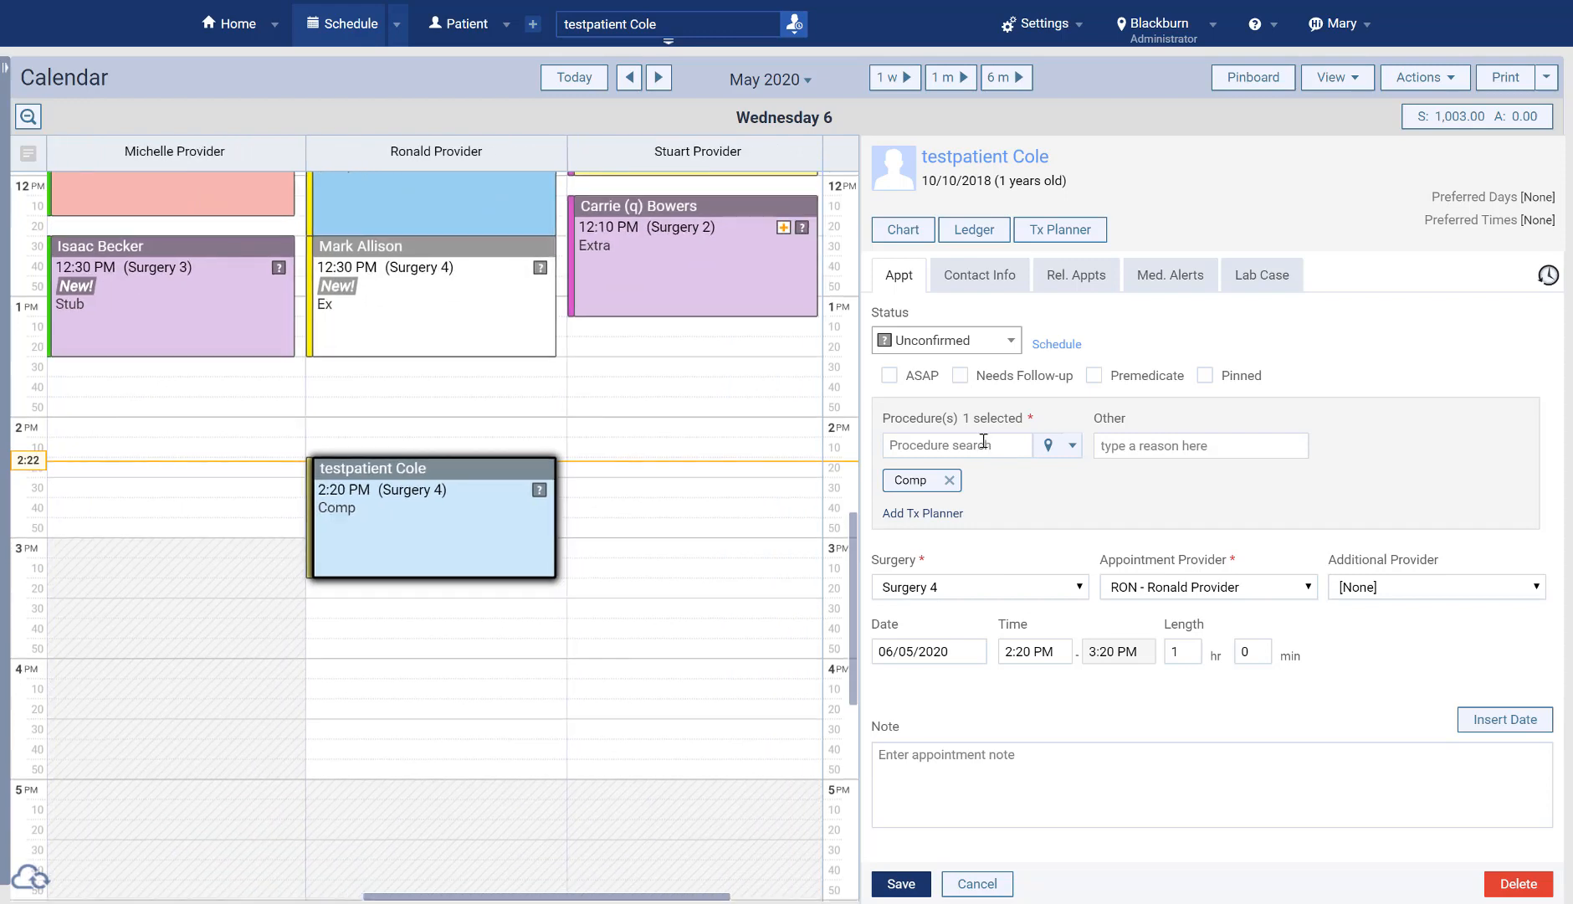
click(976, 448)
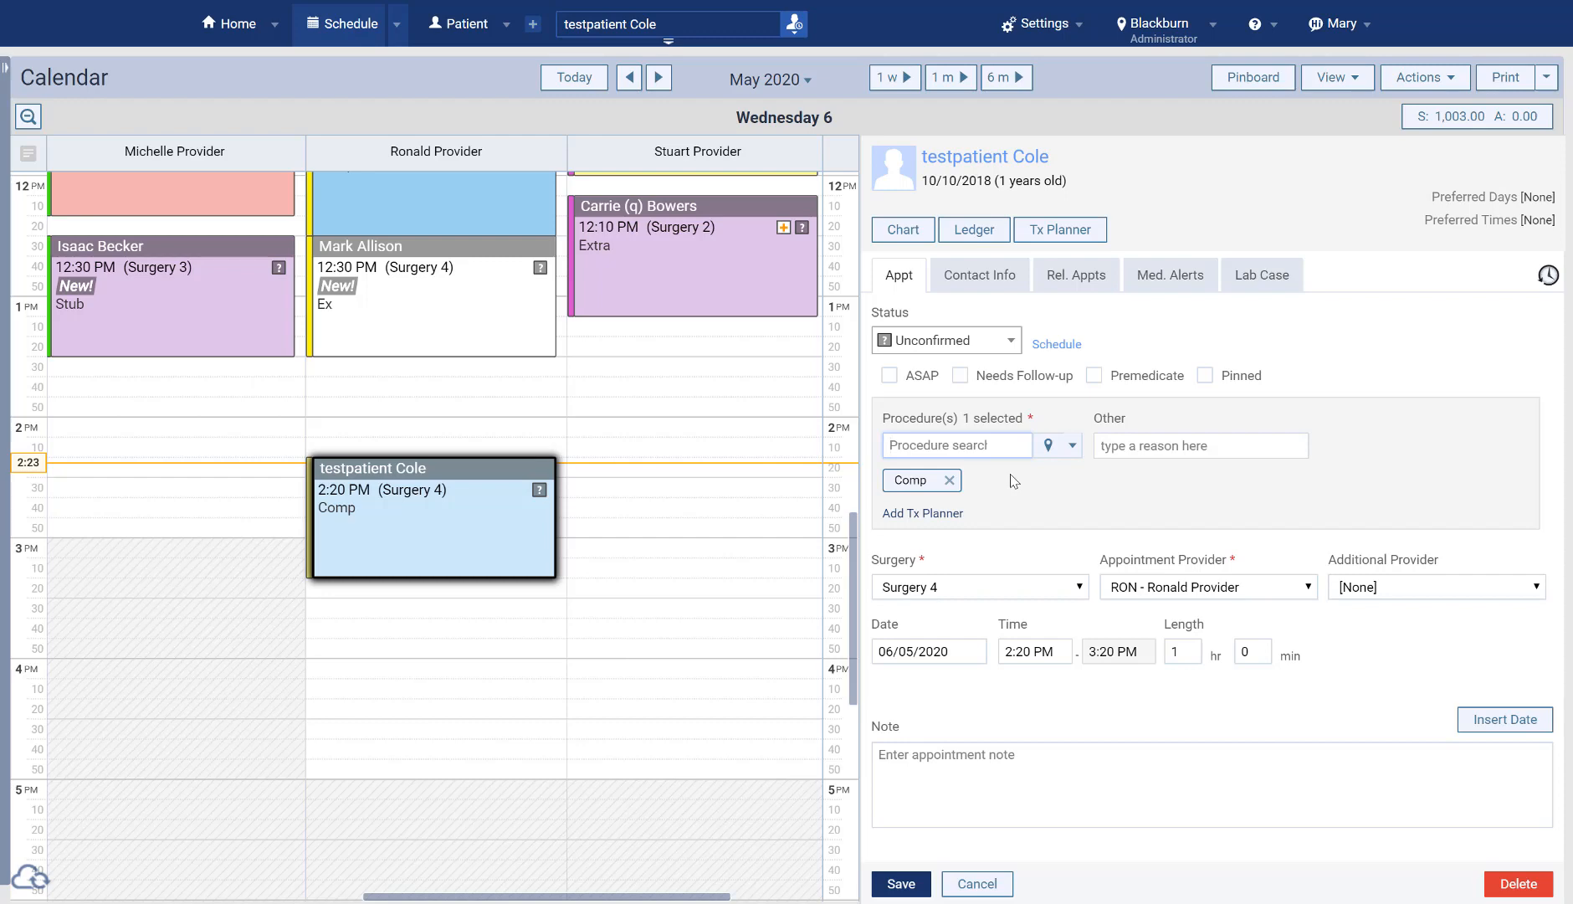
click(994, 889)
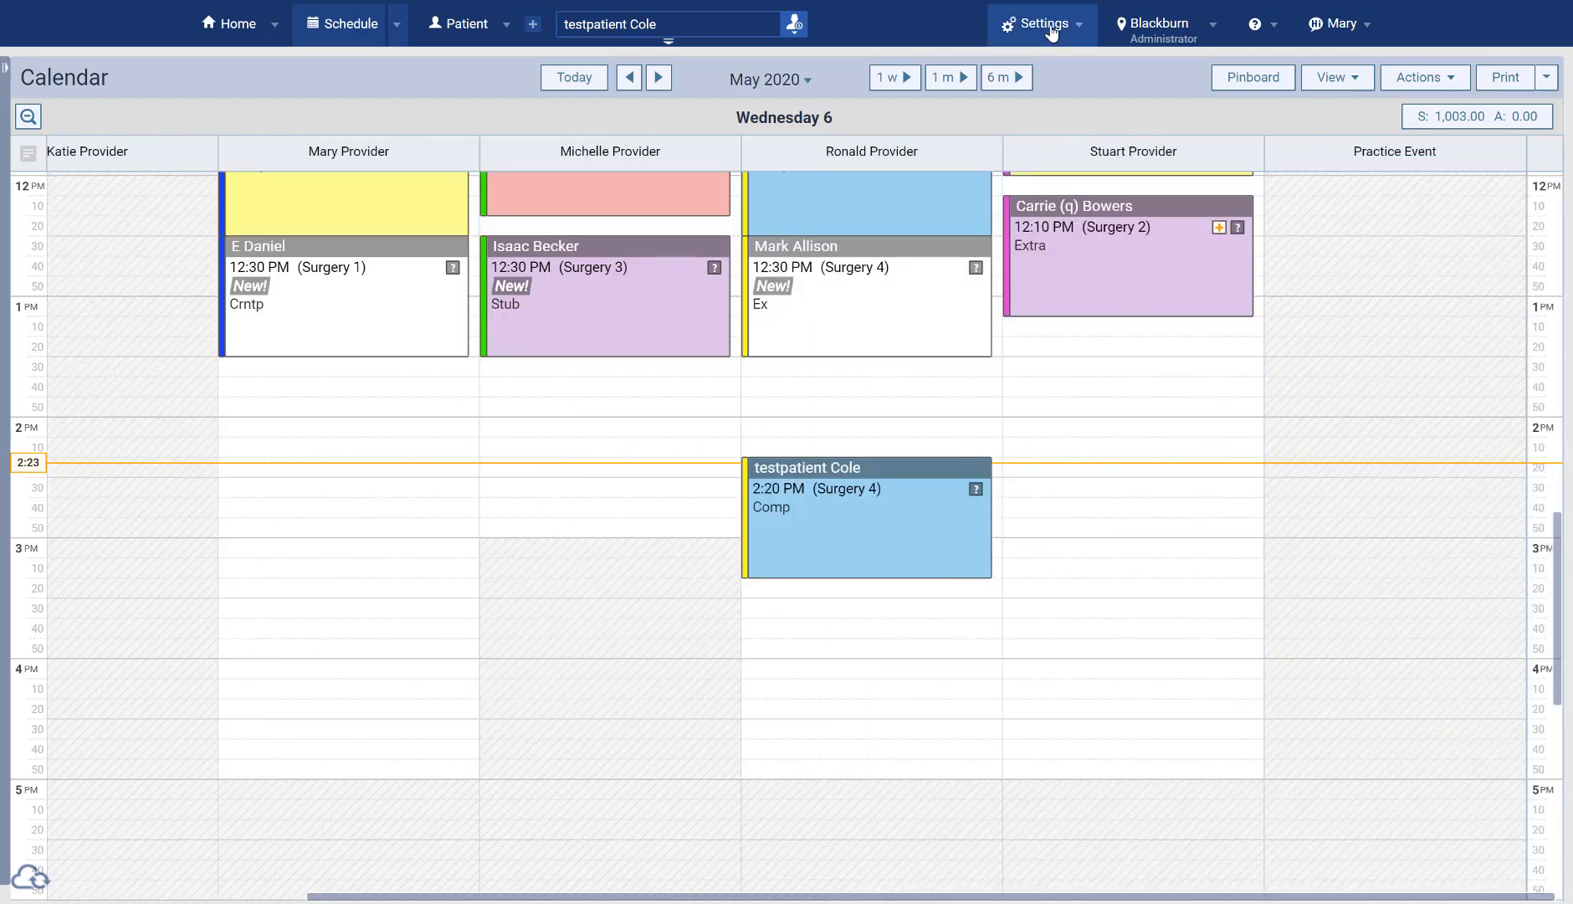
Return to the appointment colour settings and examine the procedures listed in the Exam and X-Rays categories.
click(1051, 31)
click(904, 297)
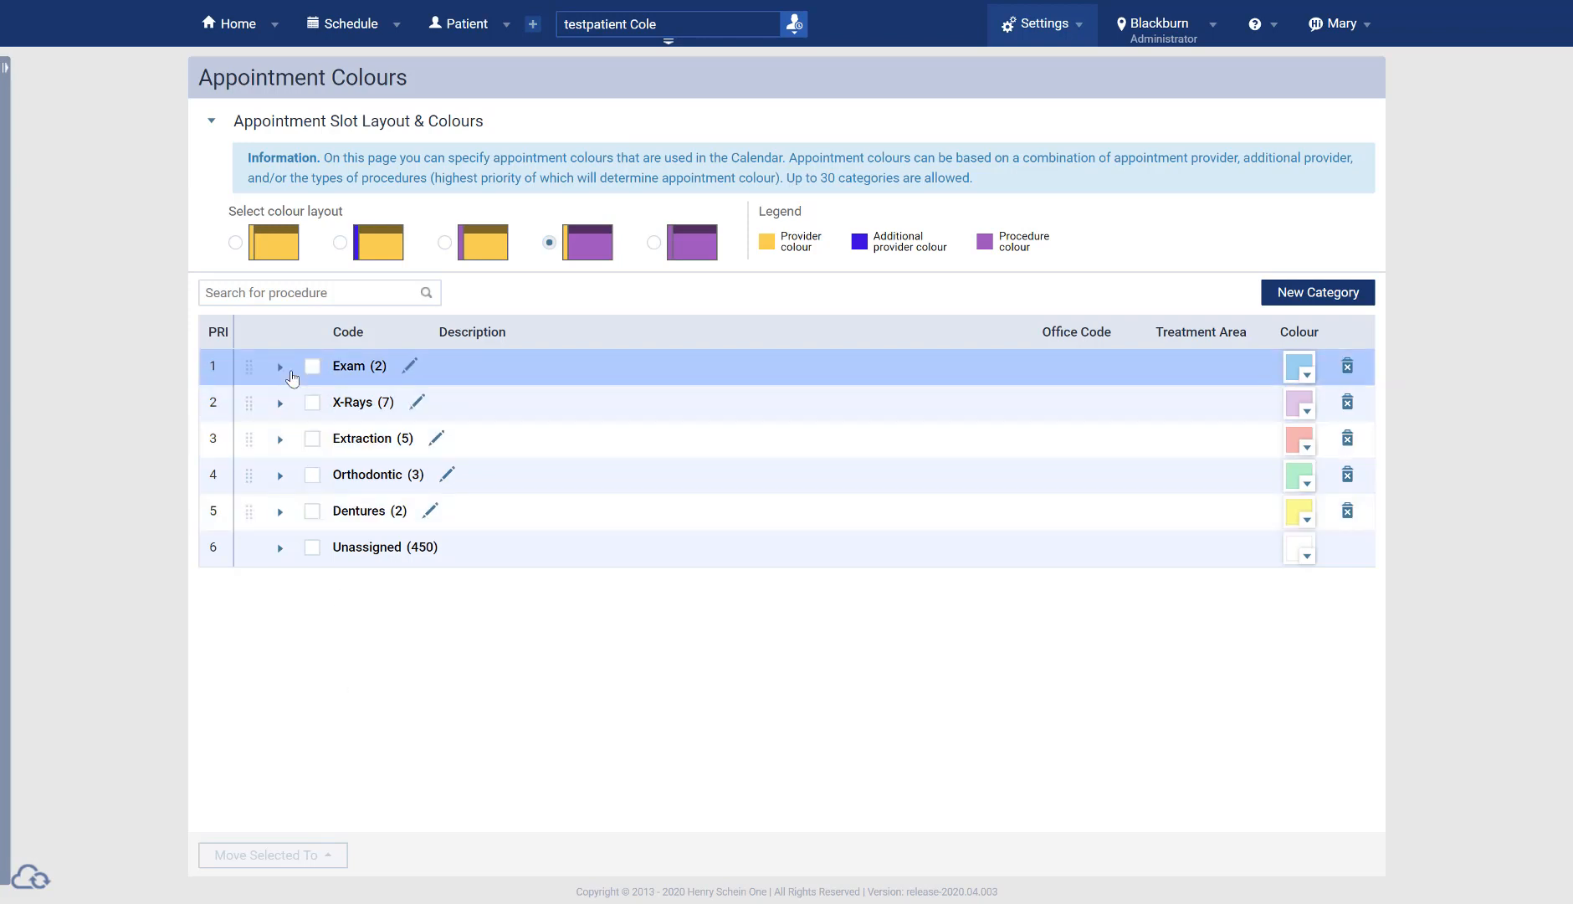
click(288, 371)
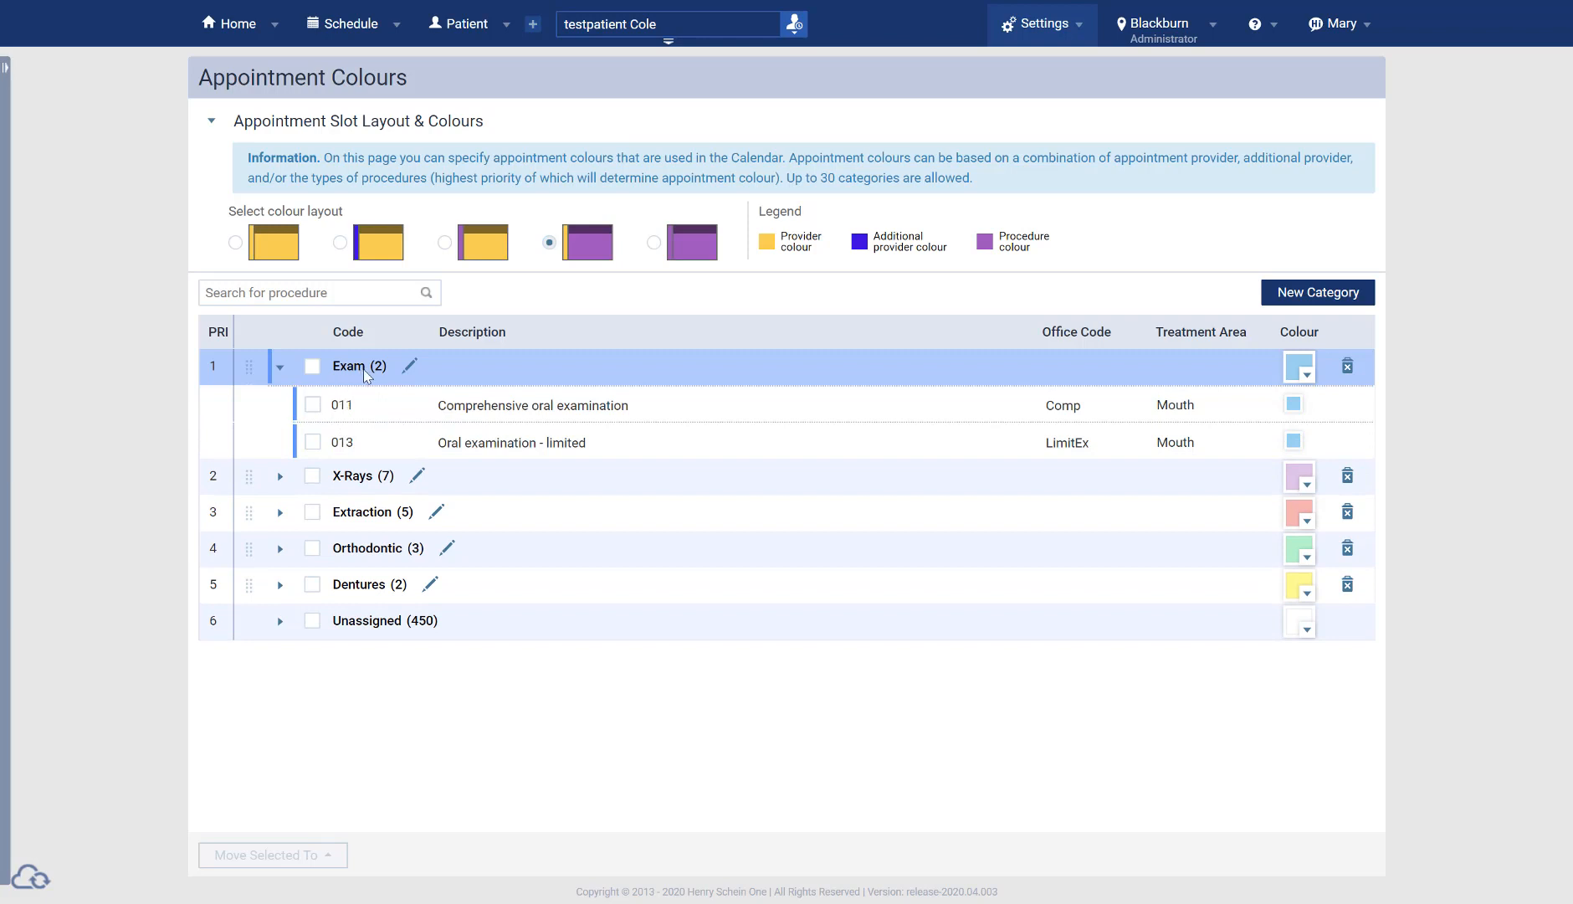
click(282, 371)
click(283, 404)
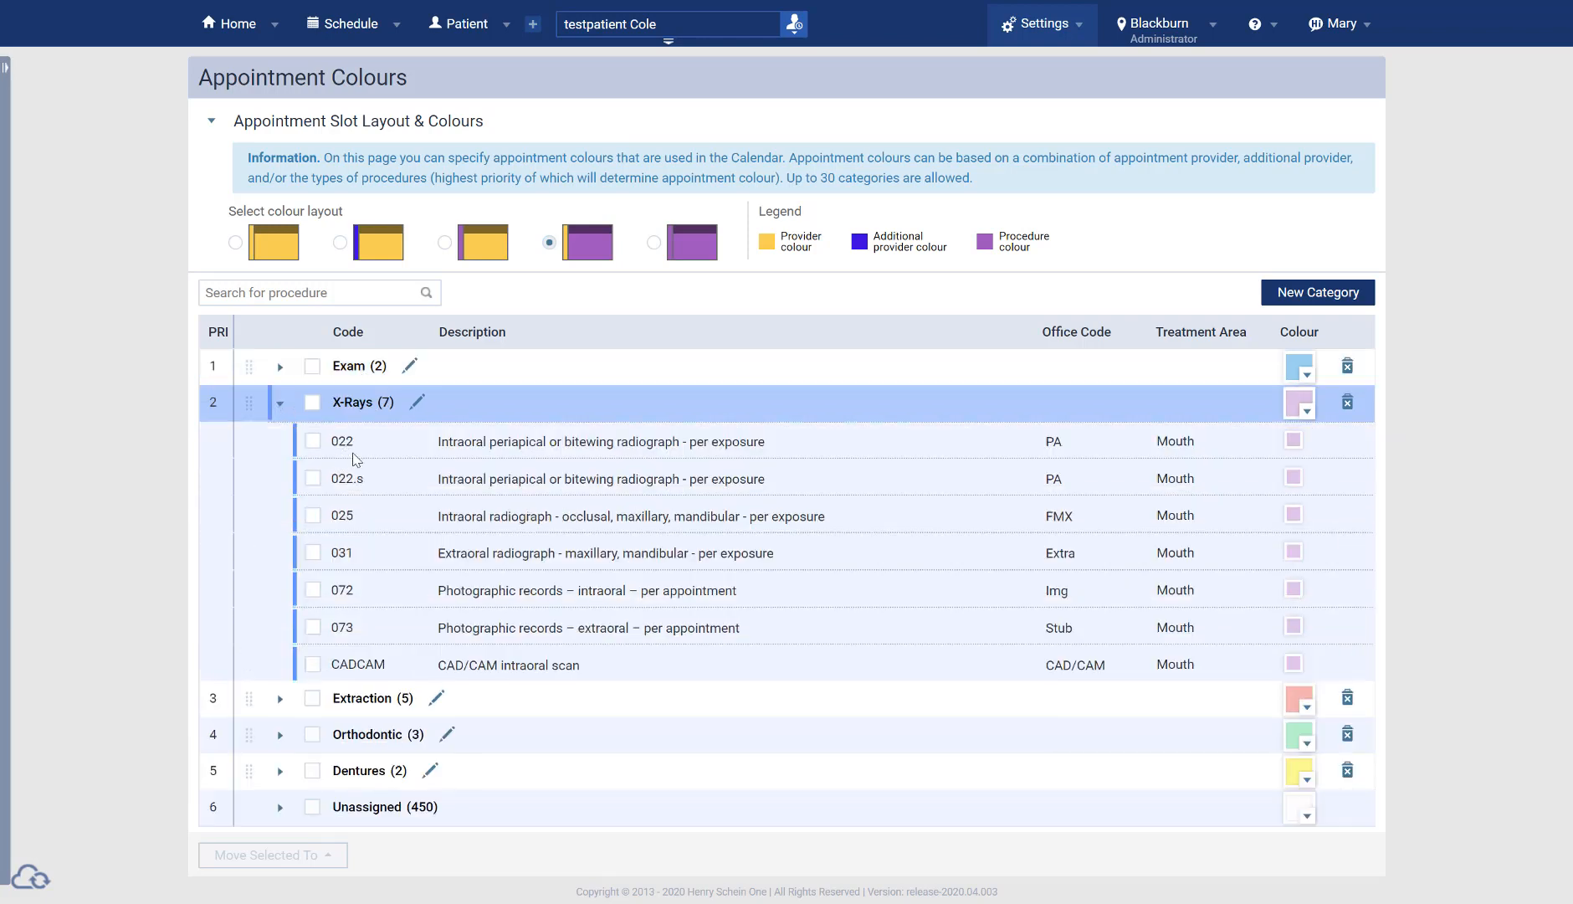
click(288, 408)
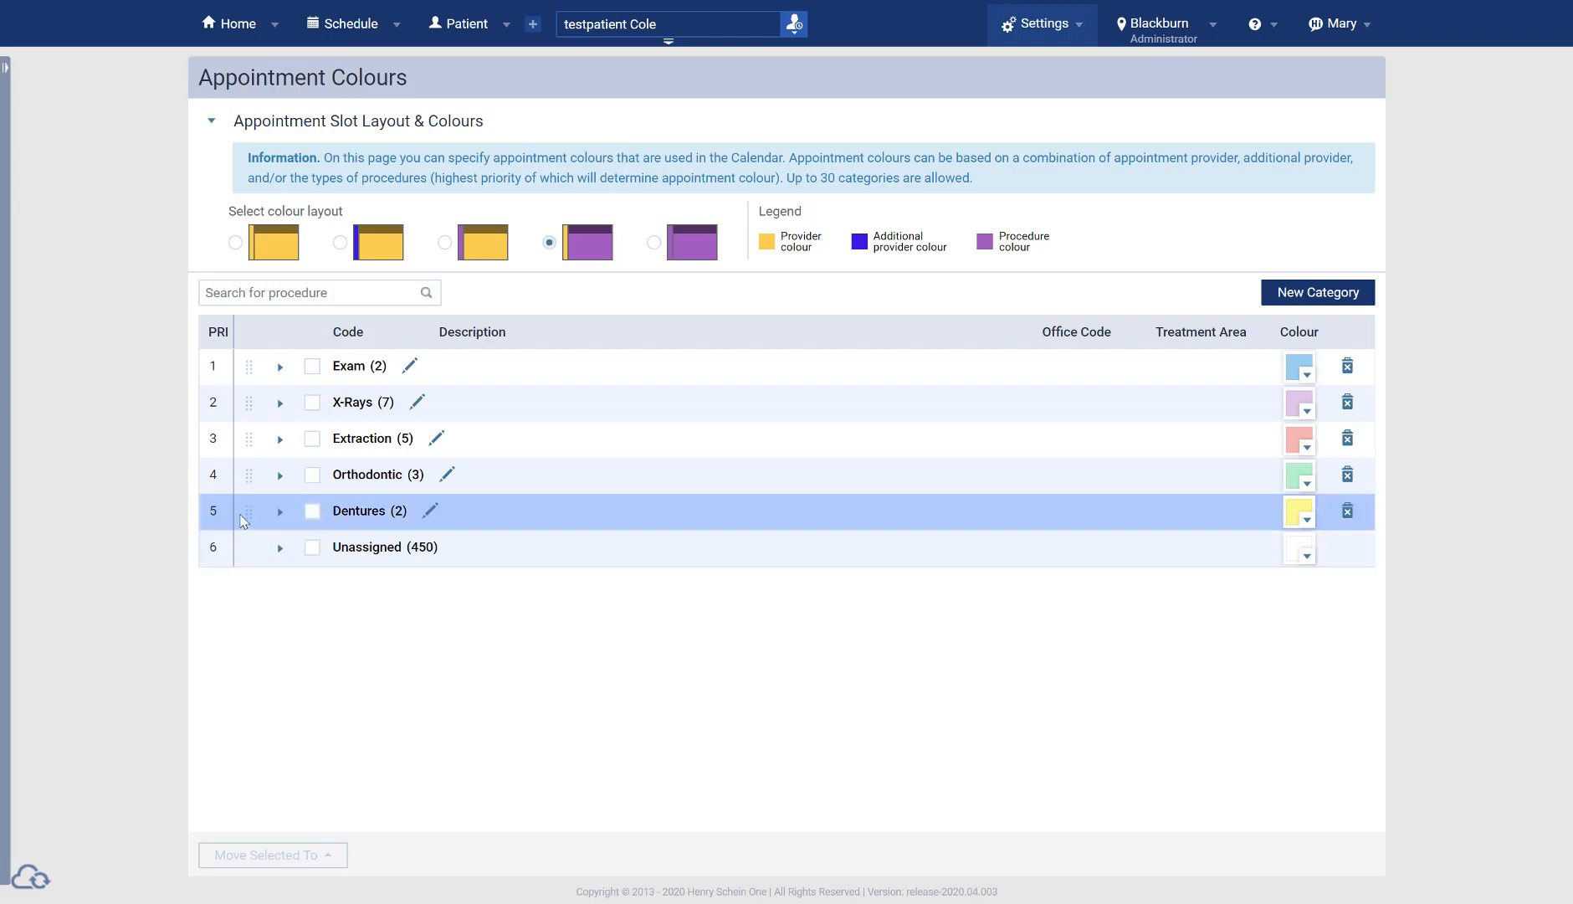
Reorder the category priorities by moving Dentures directly below Exam and Extraction to priority 1.
drag(250, 518, 241, 404)
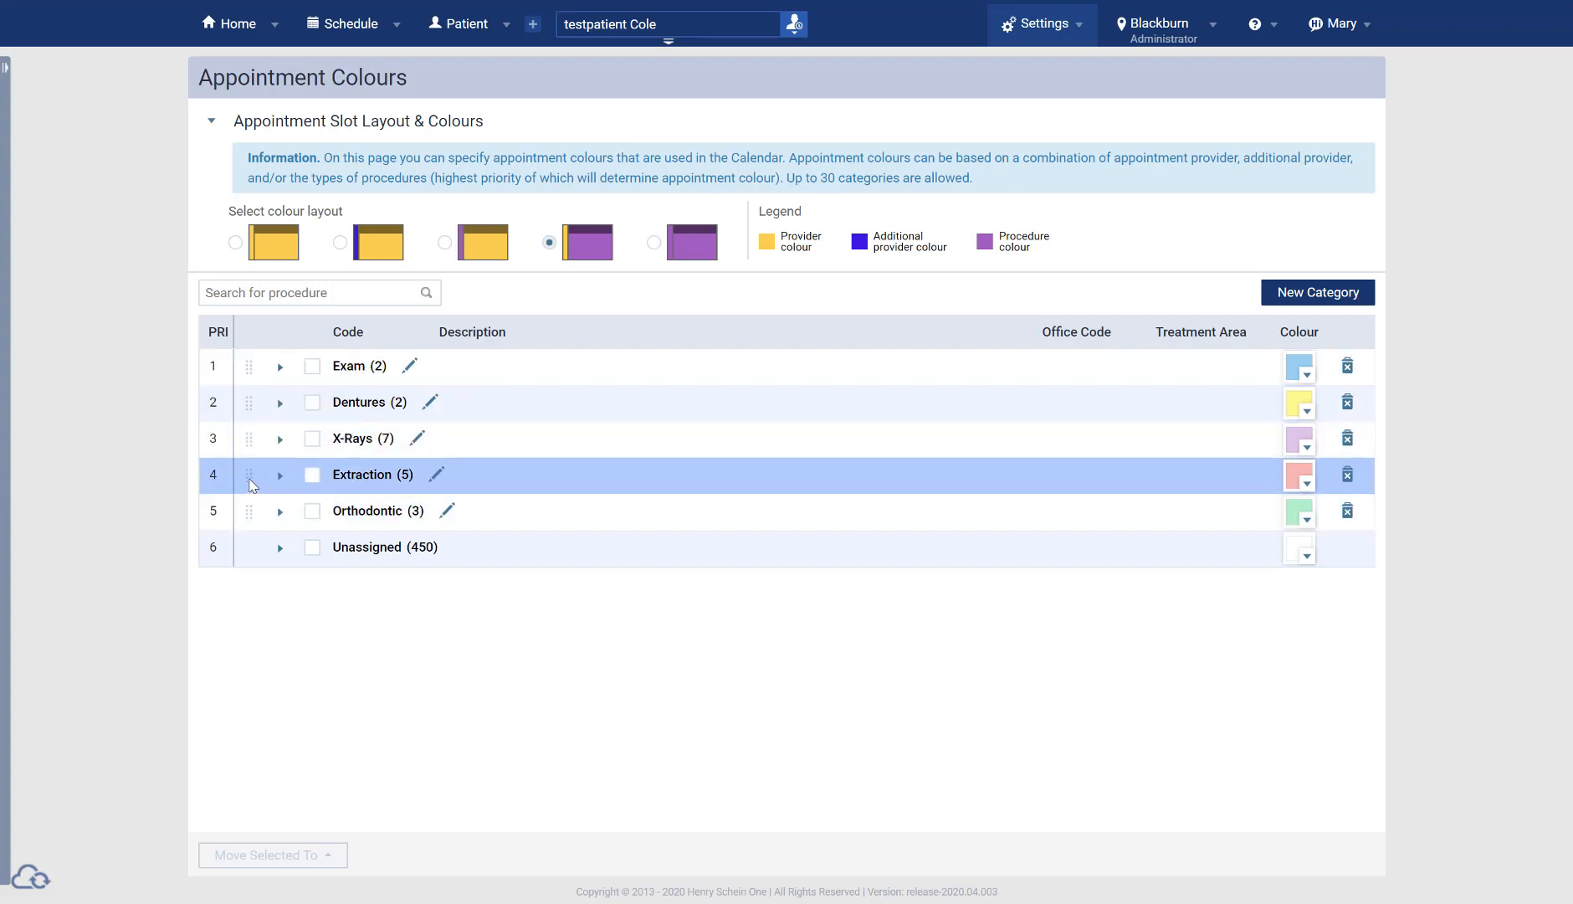
drag(251, 484, 247, 368)
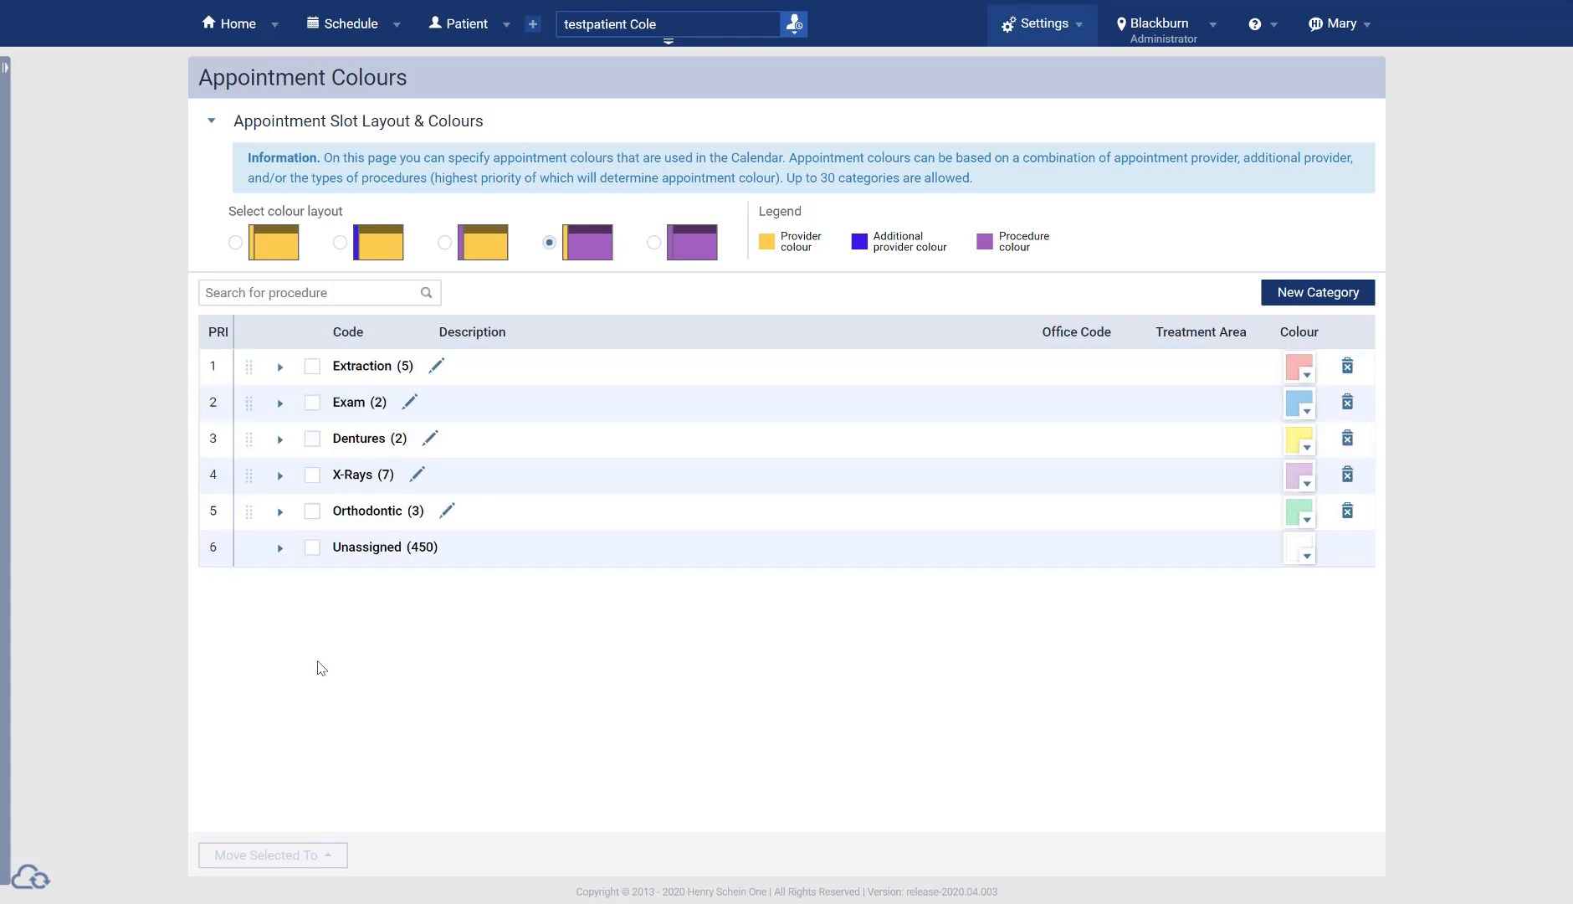